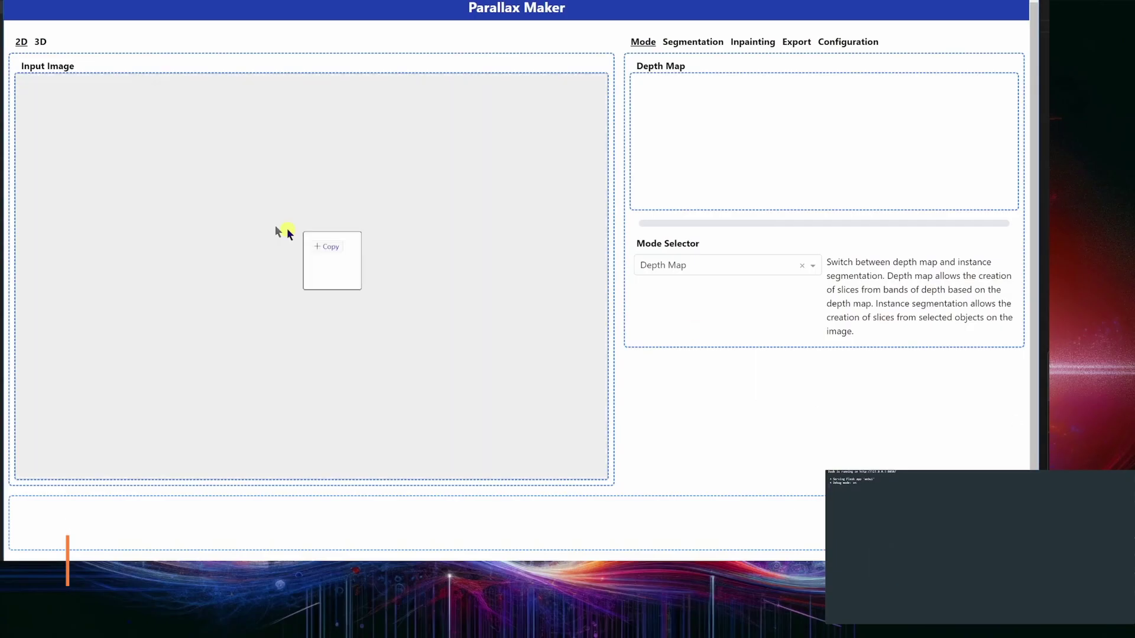
# - Load the guitarist photo as the input image, producing a depth map with thresholds 0, 57, 191, 255
pyautogui.moveTo(284, 230); pyautogui.dragTo(331, 260)
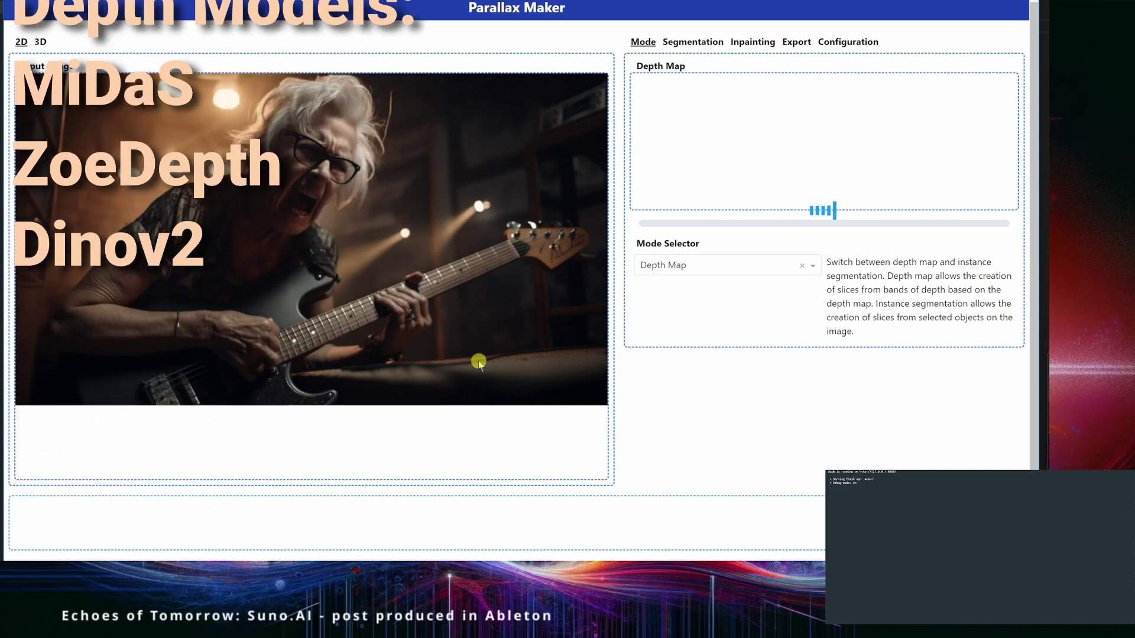
# - Lower the depth thresholds to 50 and 138 while checking masks, then generate three slices
pyautogui.click(708, 43)
pyautogui.click(283, 397)
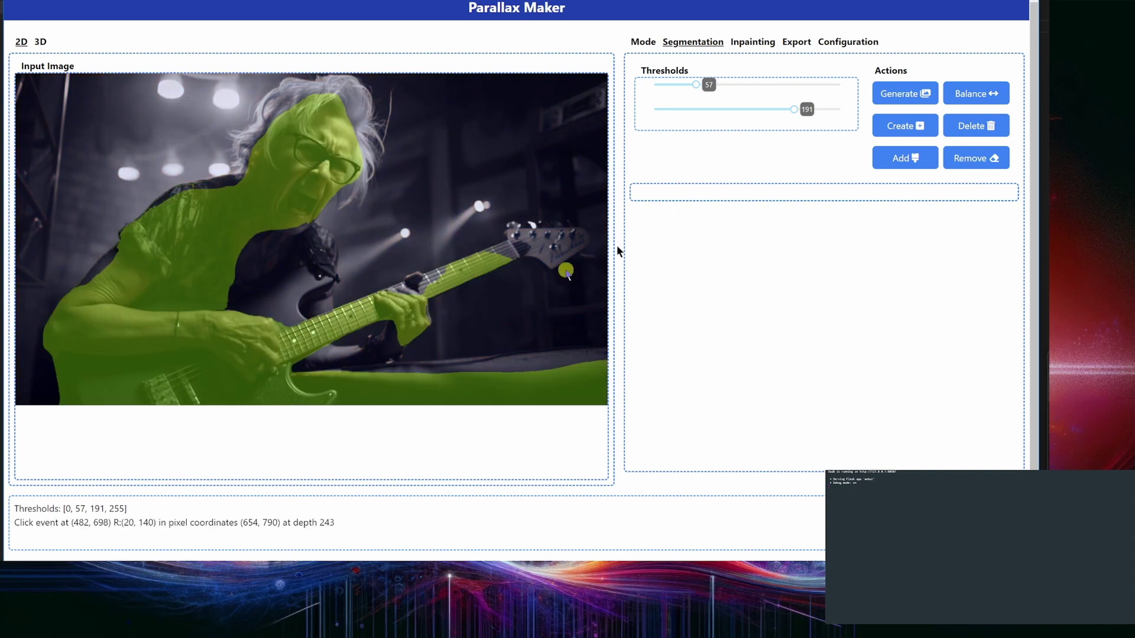
pyautogui.moveTo(793, 110); pyautogui.dragTo(753, 110)
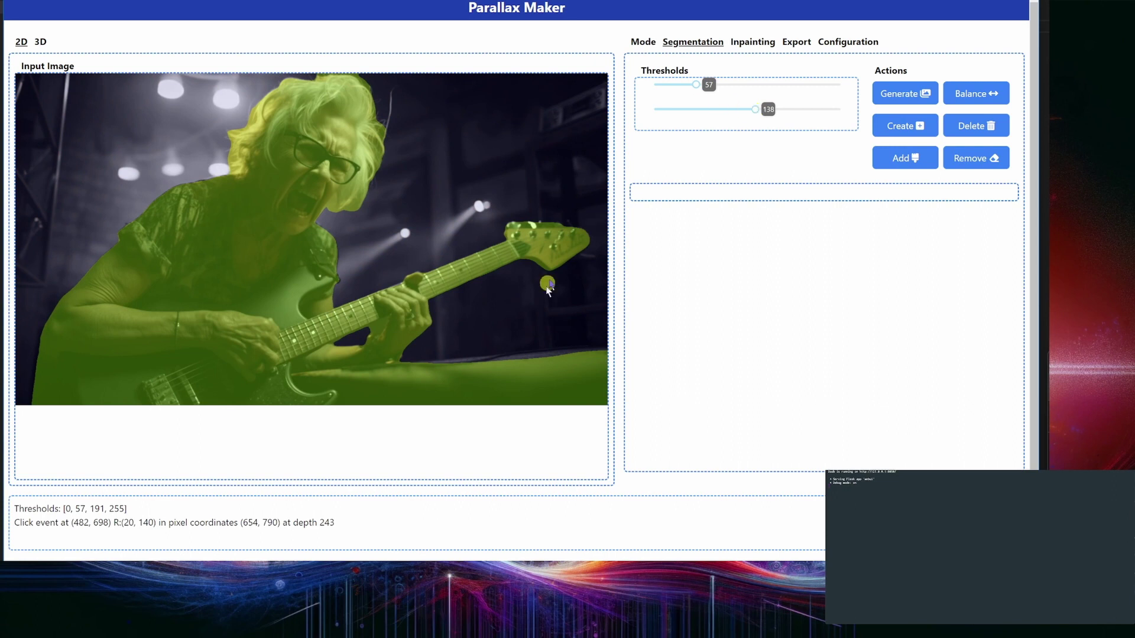
pyautogui.click(547, 318)
pyautogui.moveTo(695, 84); pyautogui.dragTo(690, 87)
pyautogui.click(444, 138)
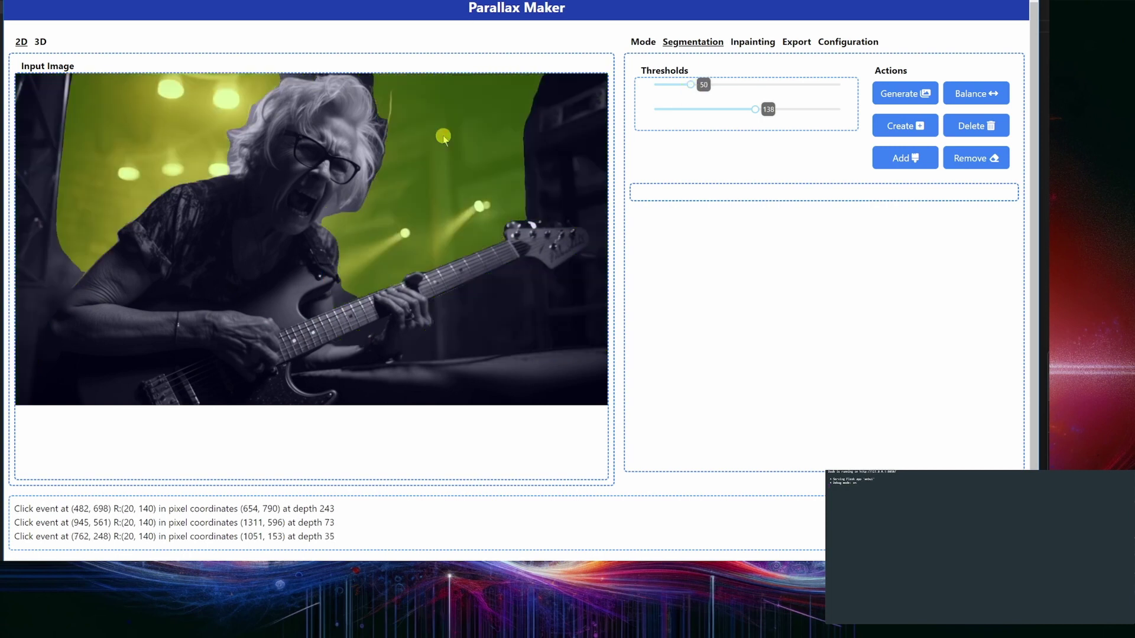
pyautogui.click(904, 93)
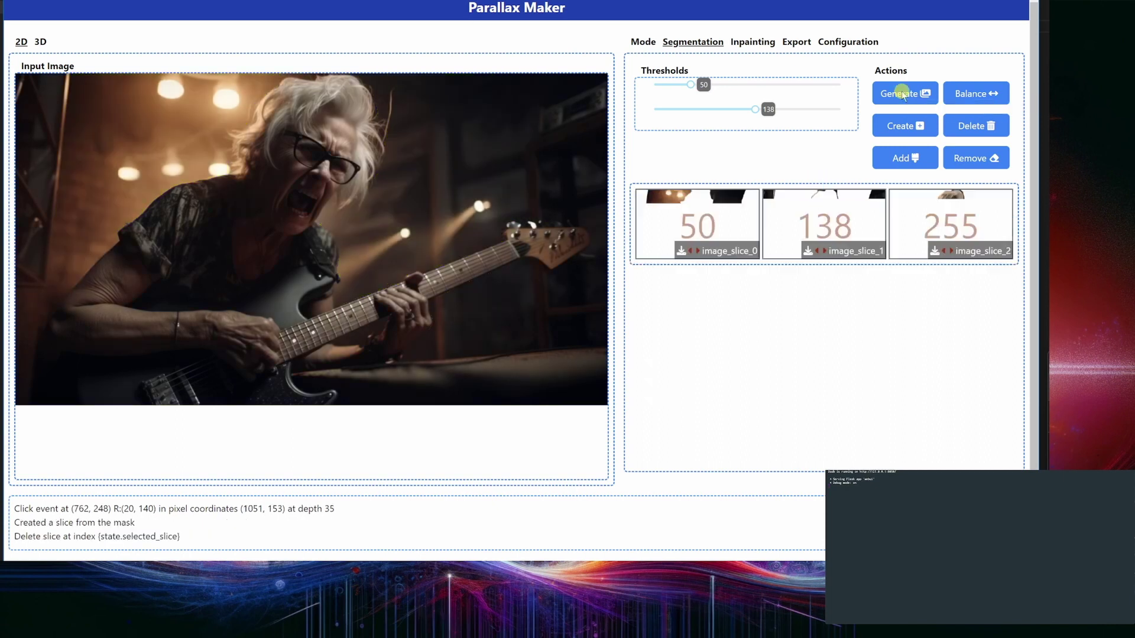
# - On image_slice_1, paint an inpainting mask over the guitarist and guitar, then erase it
pyautogui.click(876, 213)
pyautogui.click(753, 42)
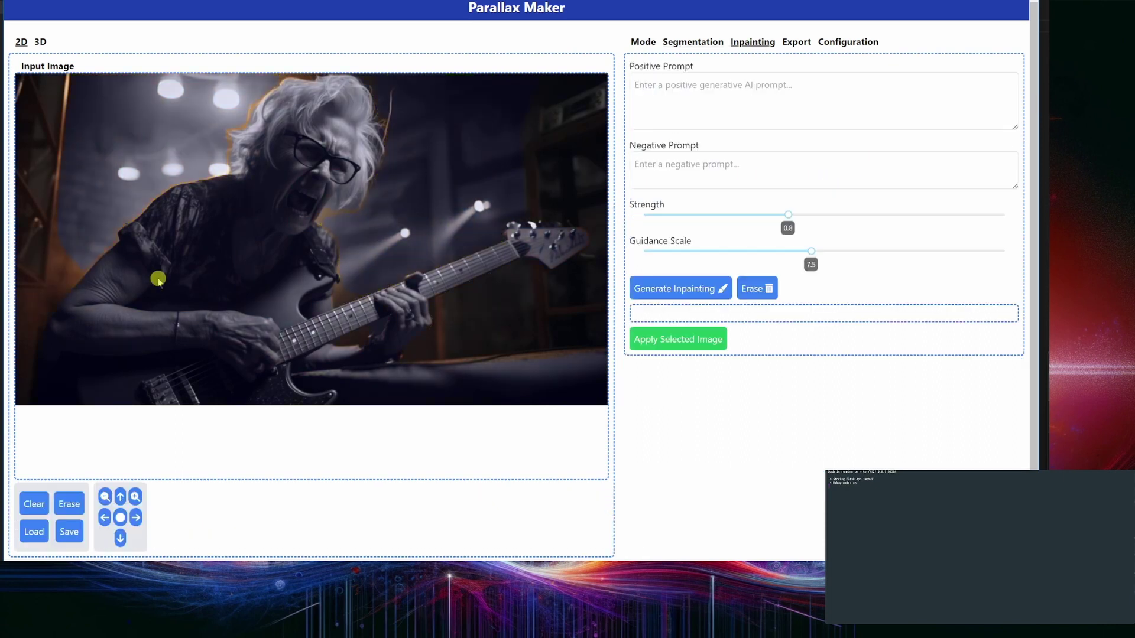
pyautogui.moveTo(91, 274)
pyautogui.mouseDown()
pyautogui.moveTo(143, 224)
pyautogui.moveTo(231, 178)
pyautogui.moveTo(259, 111)
pyautogui.moveTo(326, 88)
pyautogui.moveTo(373, 154)
pyautogui.moveTo(321, 239)
pyautogui.moveTo(336, 338)
pyautogui.moveTo(504, 359)
pyautogui.moveTo(433, 276)
pyautogui.moveTo(507, 241)
pyautogui.moveTo(408, 290)
pyautogui.mouseUp()
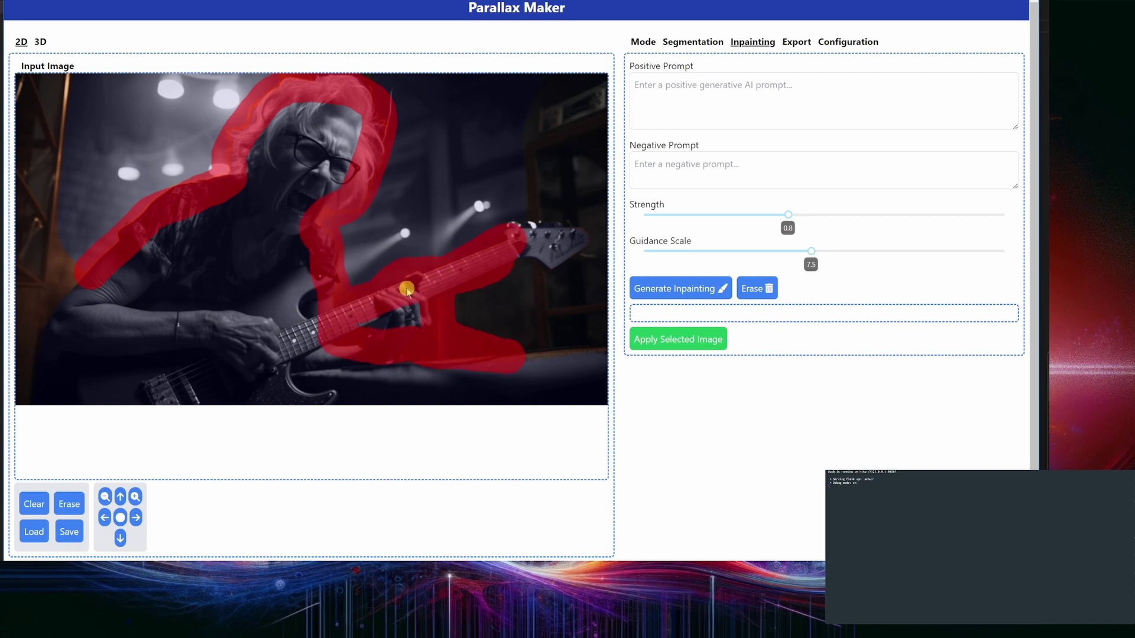
pyautogui.click(751, 289)
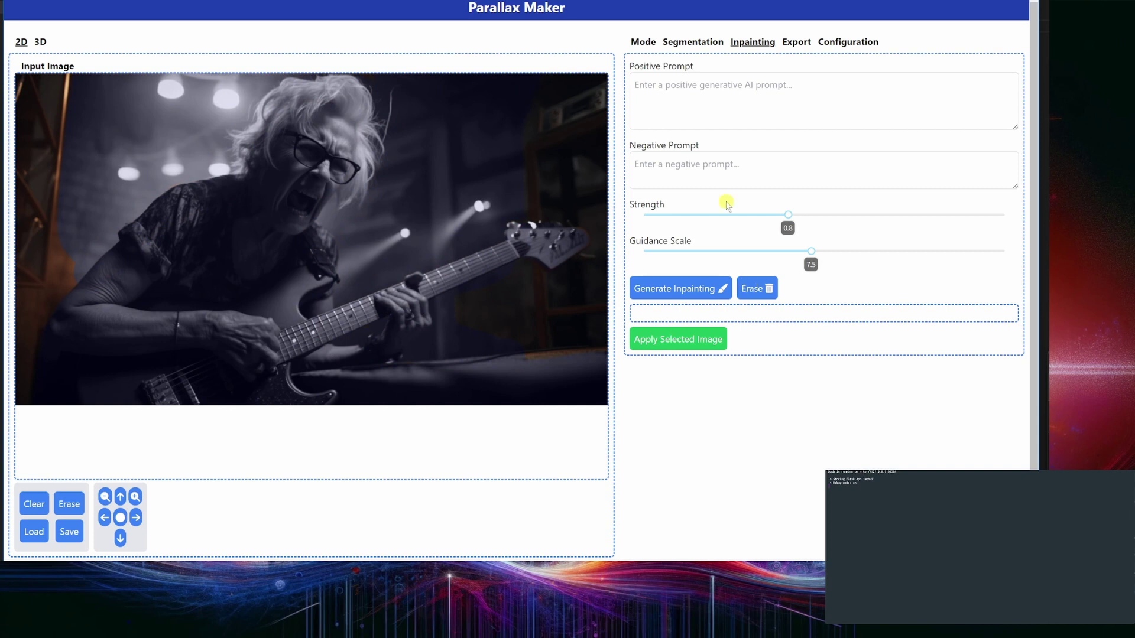
pyautogui.click(707, 43)
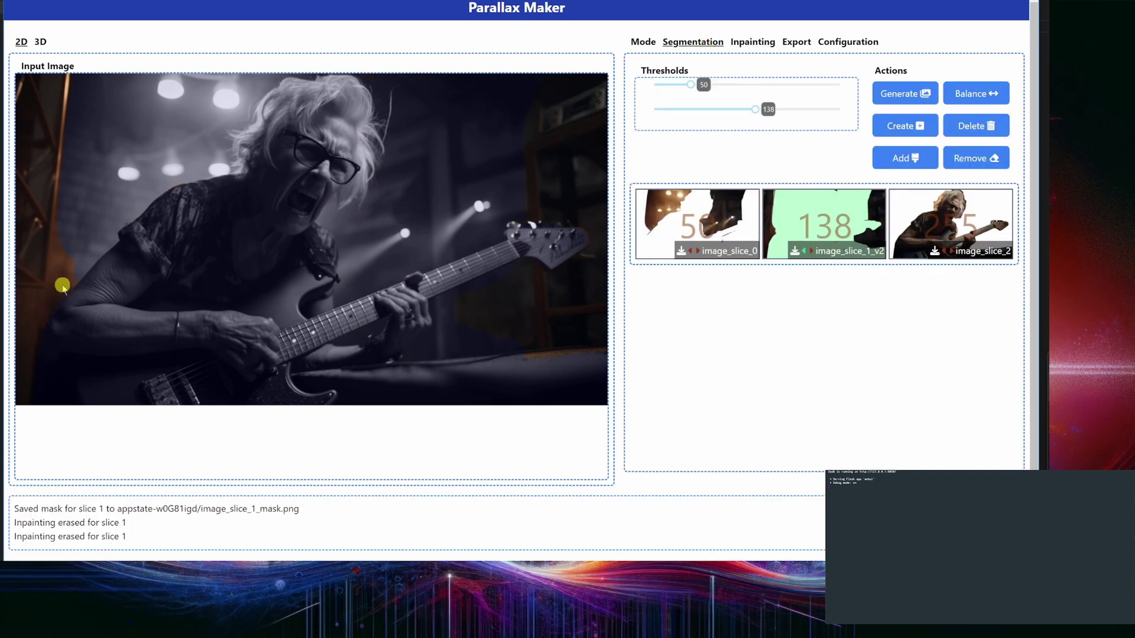
pyautogui.click(106, 303)
# - Switch the slicing mode to Instance Segmentation
pyautogui.click(643, 42)
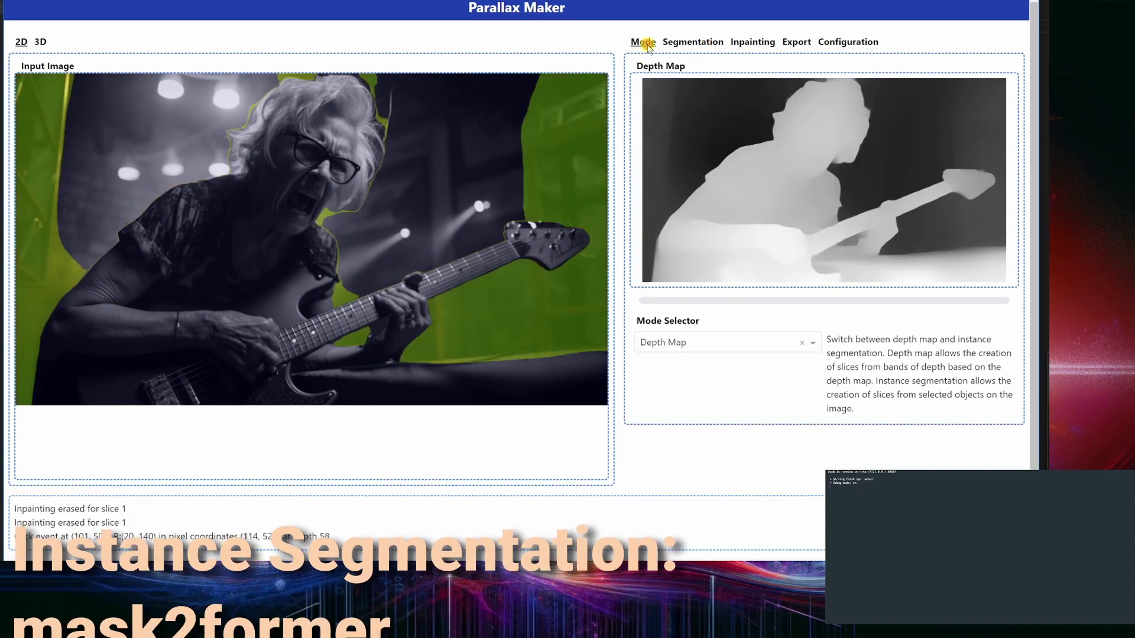
pyautogui.click(686, 342)
pyautogui.click(686, 383)
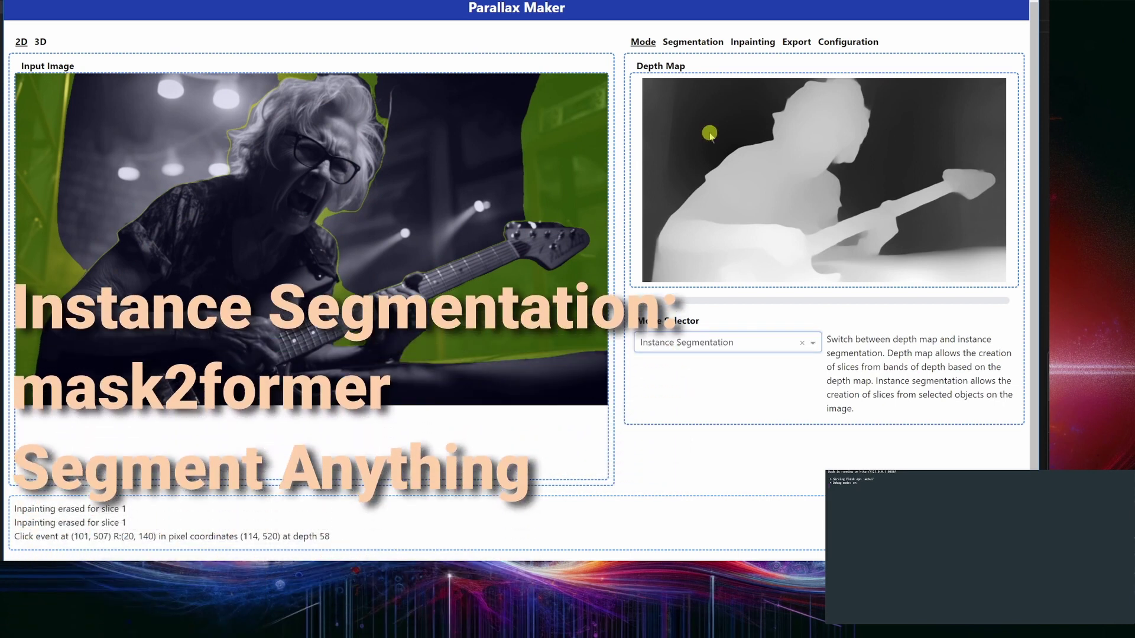
pyautogui.click(693, 42)
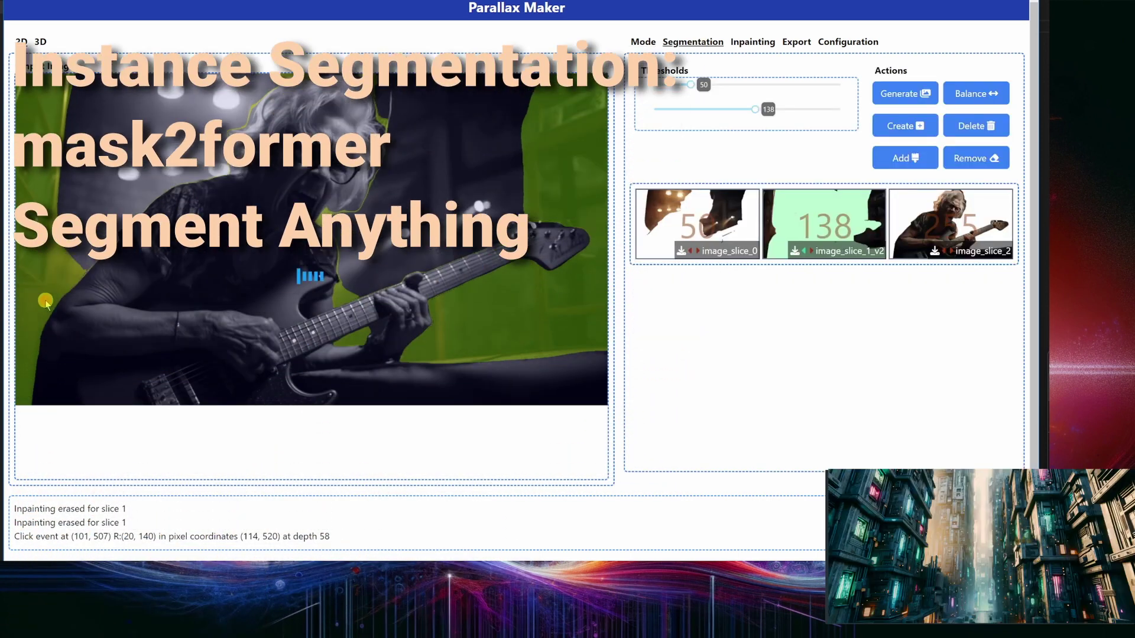
# - Remove the left background, another background region and the stage floor from image_slice_1
pyautogui.click(73, 318)
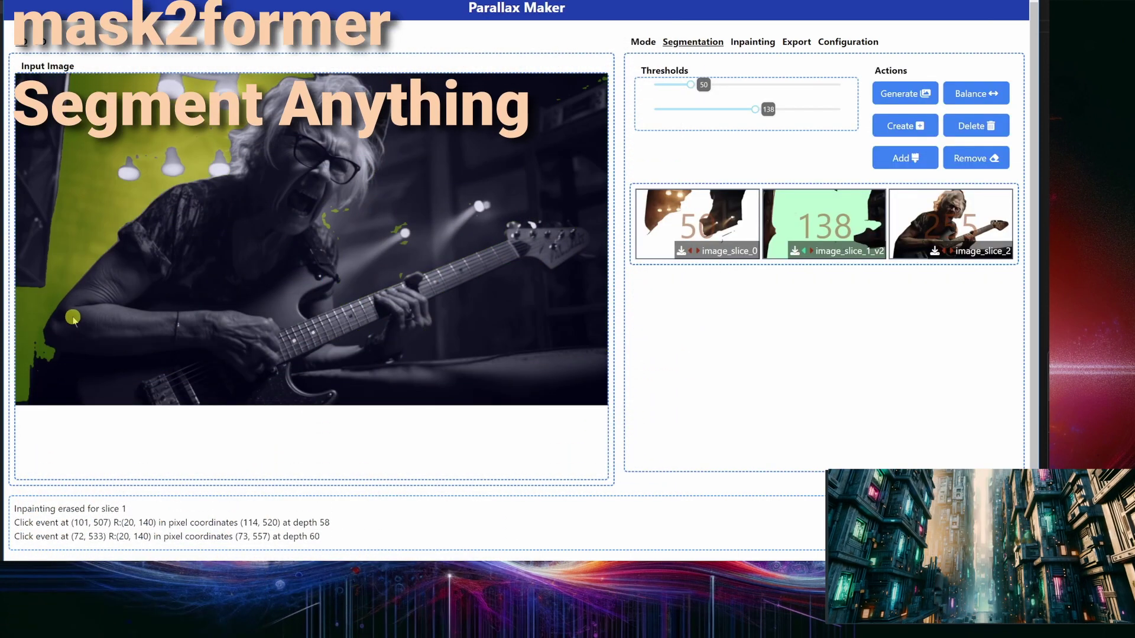
pyautogui.click(981, 160)
pyautogui.click(536, 305)
pyautogui.click(978, 160)
pyautogui.click(542, 356)
pyautogui.click(975, 161)
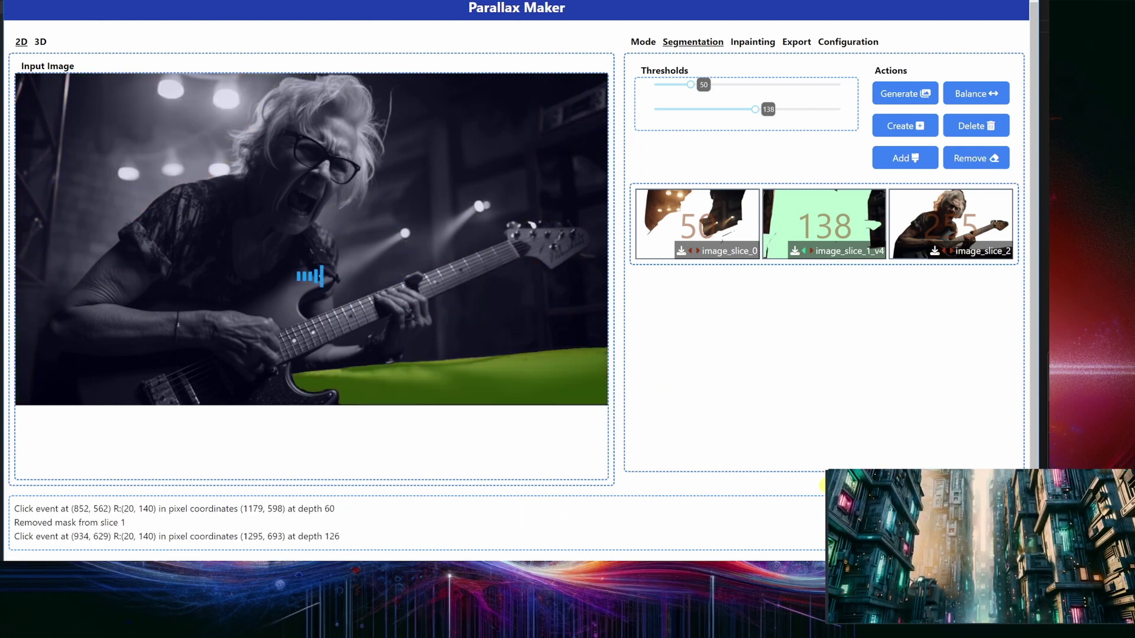
# - Add the lower-right floor region to the front slice, image_slice_2
pyautogui.click(946, 228)
pyautogui.click(582, 343)
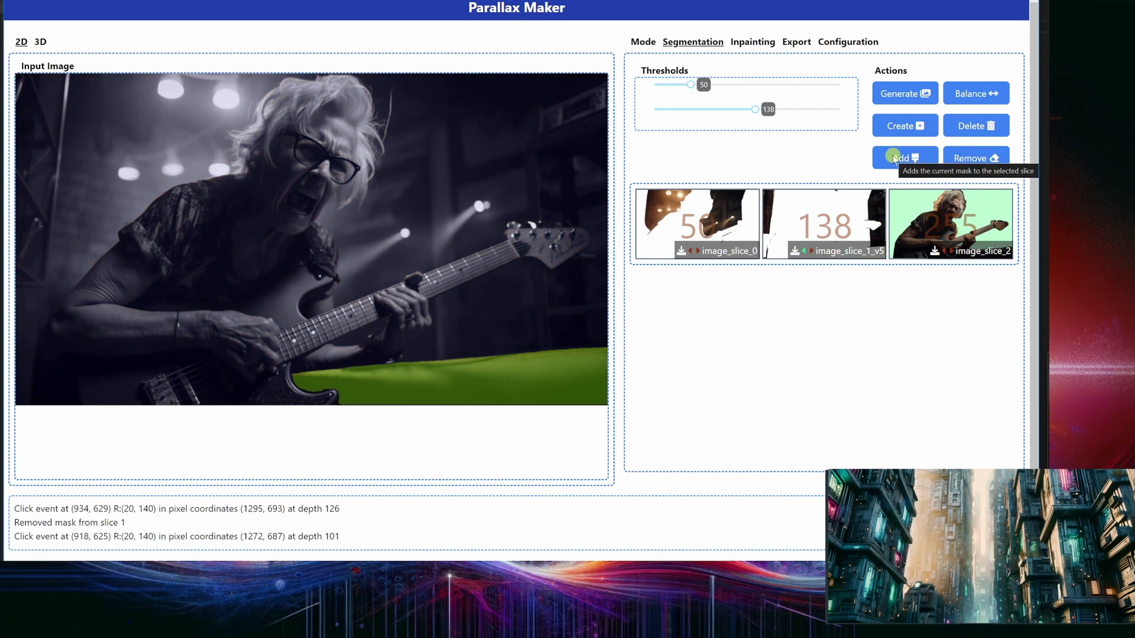
pyautogui.click(905, 158)
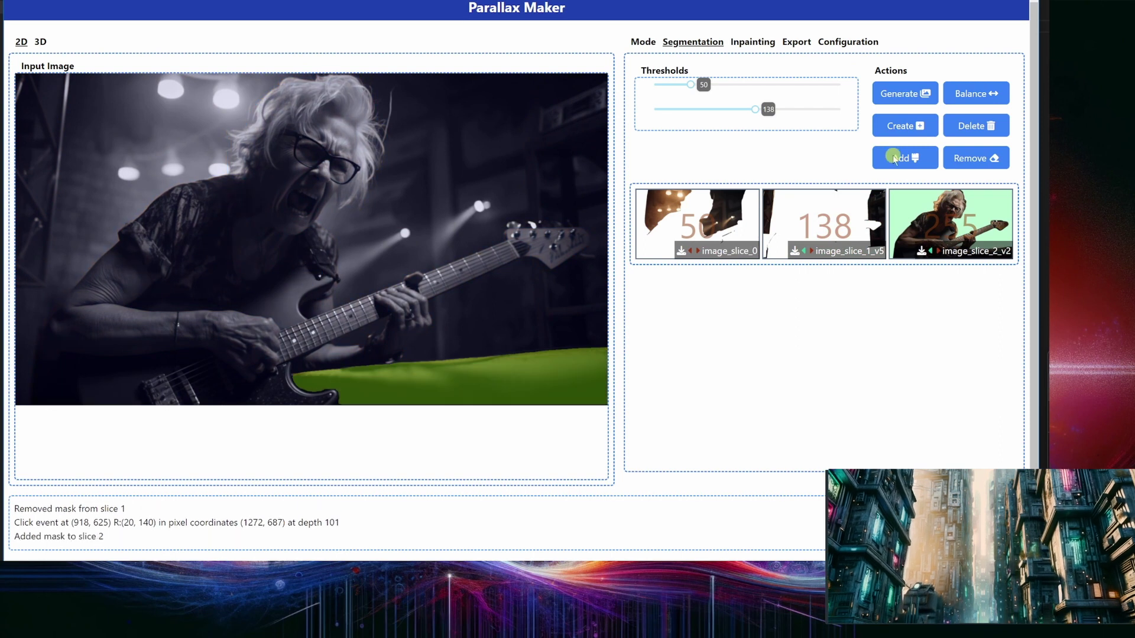
# - Select image_slice_0 and add the left-edge background regions to it
pyautogui.click(658, 212)
pyautogui.click(751, 42)
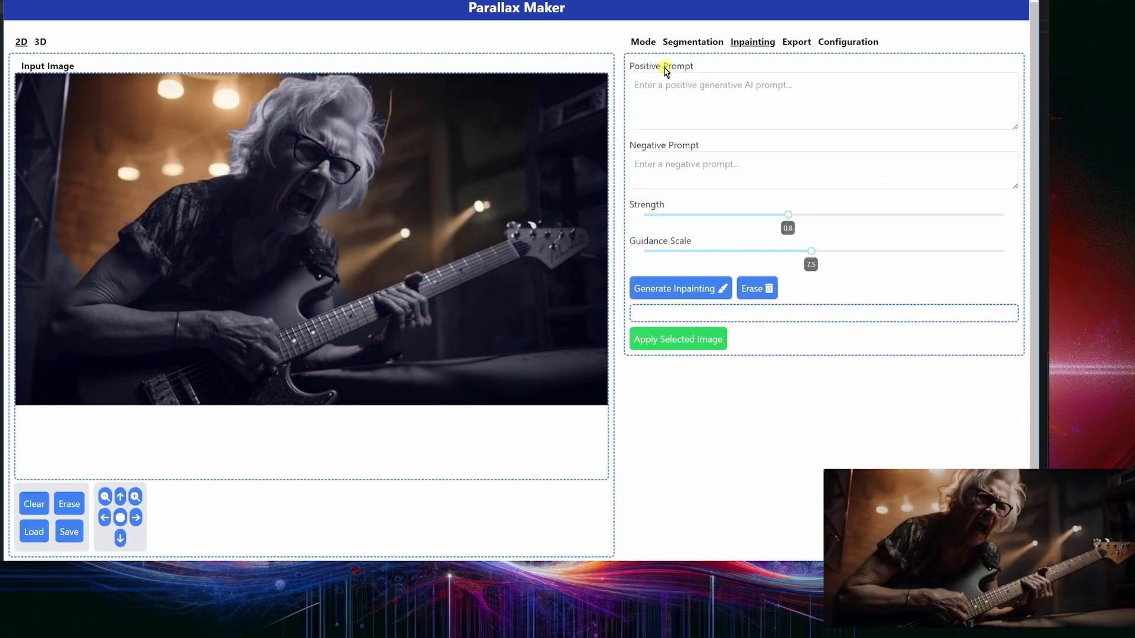
pyautogui.click(680, 42)
pyautogui.click(32, 310)
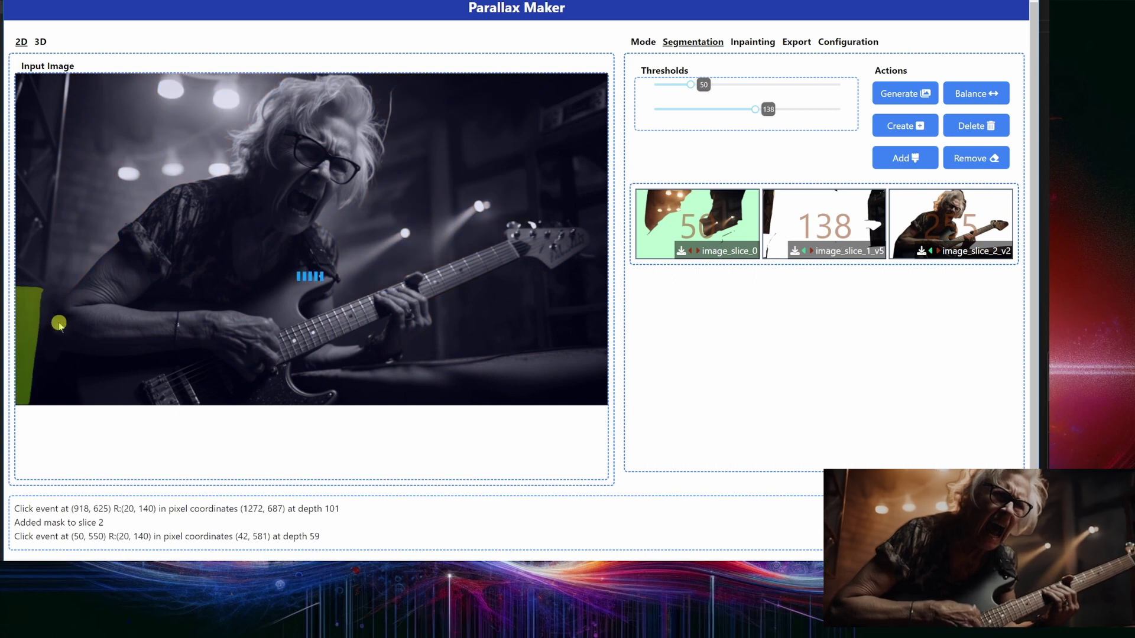
pyautogui.click(50, 297)
pyautogui.click(914, 158)
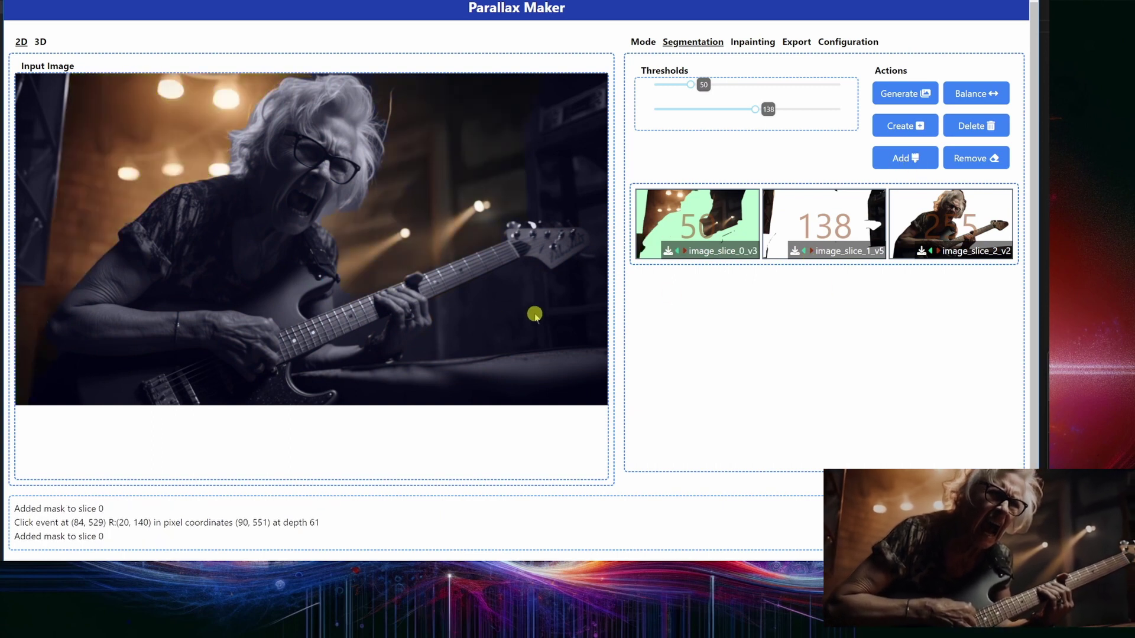
# - Add two more regions to image_slice_0, then paint an inpainting mask over the guitarist
pyautogui.click(500, 318)
pyautogui.click(905, 157)
pyautogui.click(453, 346)
pyautogui.click(436, 348)
pyautogui.click(901, 158)
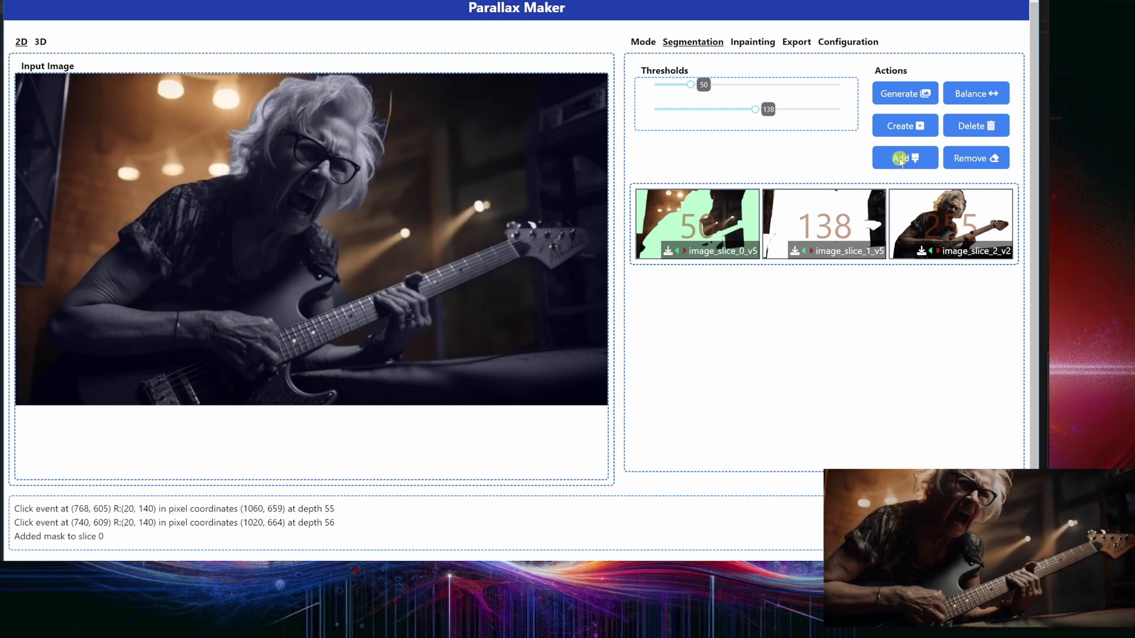
pyautogui.click(752, 41)
pyautogui.moveTo(276, 87)
pyautogui.mouseDown()
pyautogui.moveTo(321, 87)
pyautogui.moveTo(381, 116)
pyautogui.moveTo(330, 218)
pyautogui.moveTo(318, 187)
pyautogui.moveTo(355, 127)
pyautogui.moveTo(271, 107)
pyautogui.moveTo(238, 168)
pyautogui.moveTo(227, 140)
pyautogui.moveTo(291, 168)
pyautogui.moveTo(322, 214)
pyautogui.moveTo(327, 262)
pyautogui.moveTo(207, 188)
pyautogui.moveTo(134, 238)
pyautogui.moveTo(80, 302)
pyautogui.moveTo(119, 331)
pyautogui.moveTo(260, 366)
pyautogui.moveTo(127, 280)
pyautogui.moveTo(187, 226)
pyautogui.moveTo(251, 215)
pyautogui.moveTo(358, 291)
pyautogui.moveTo(418, 306)
pyautogui.moveTo(398, 349)
pyautogui.moveTo(376, 323)
pyautogui.moveTo(304, 325)
pyautogui.moveTo(316, 280)
pyautogui.moveTo(229, 237)
pyautogui.moveTo(271, 308)
pyautogui.moveTo(210, 283)
pyautogui.moveTo(326, 279)
pyautogui.mouseUp()
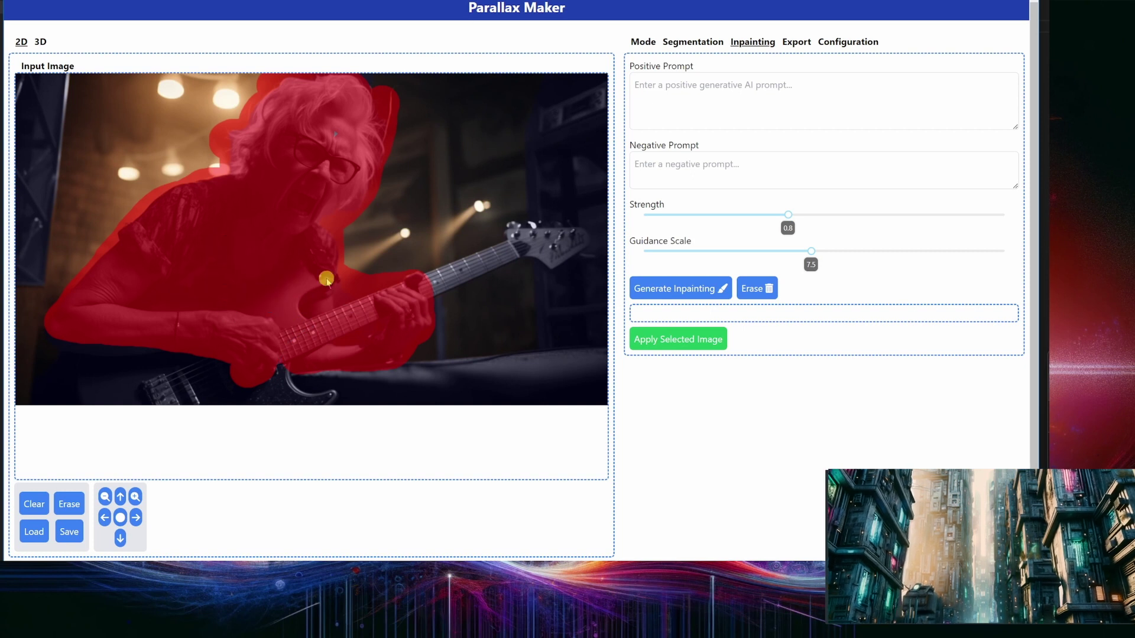
# - Write the positive prompt describing an empty brick-walled basement with ceiling spotlights and grungy atmosphere
pyautogui.click(844, 99)
pyautogui.write('a photo o')
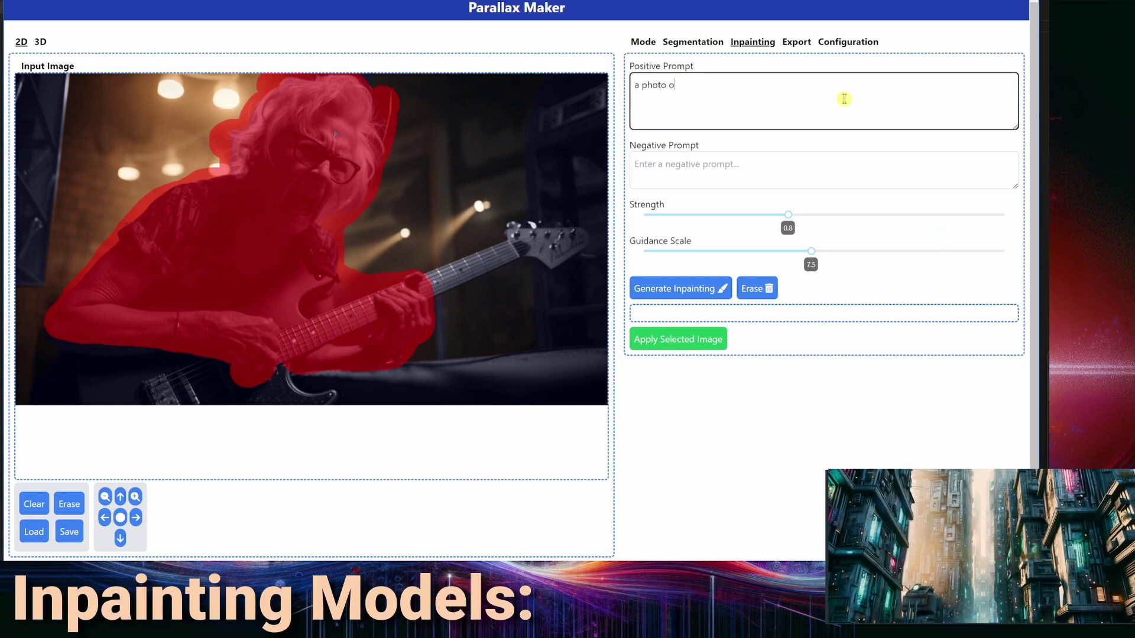
pyautogui.write('f an empty basement with brickwalls. there are s')
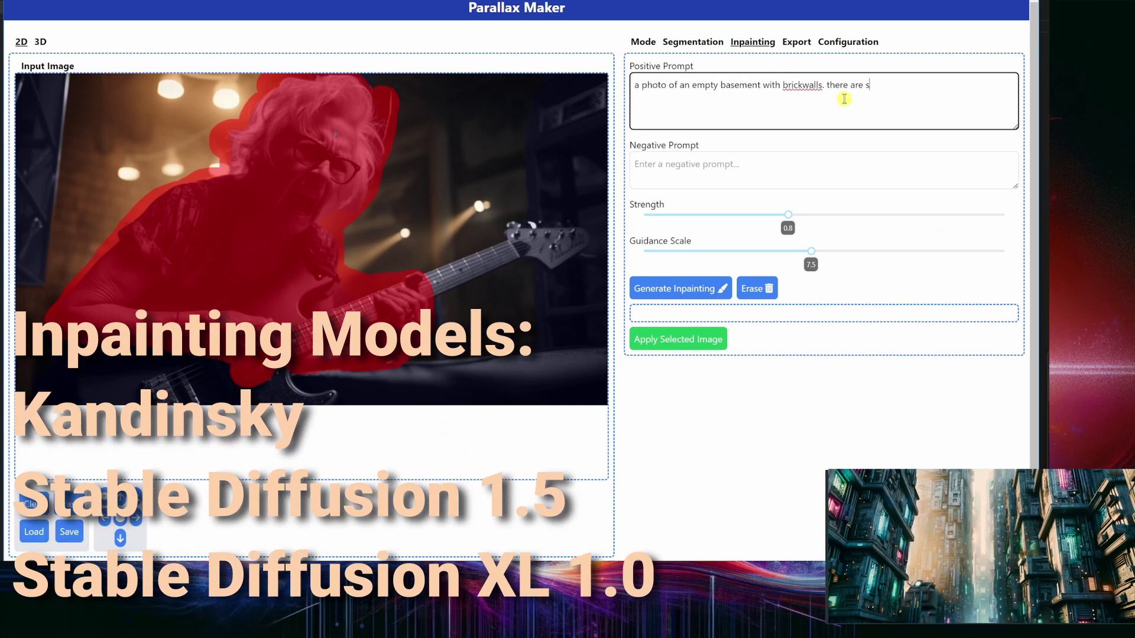
pyautogui.hotkey('ctrl', 'Left')
pyautogui.hotkey('ctrl', 'Left')
pyautogui.press('End')
pyautogui.write('ere are spot lights on th')
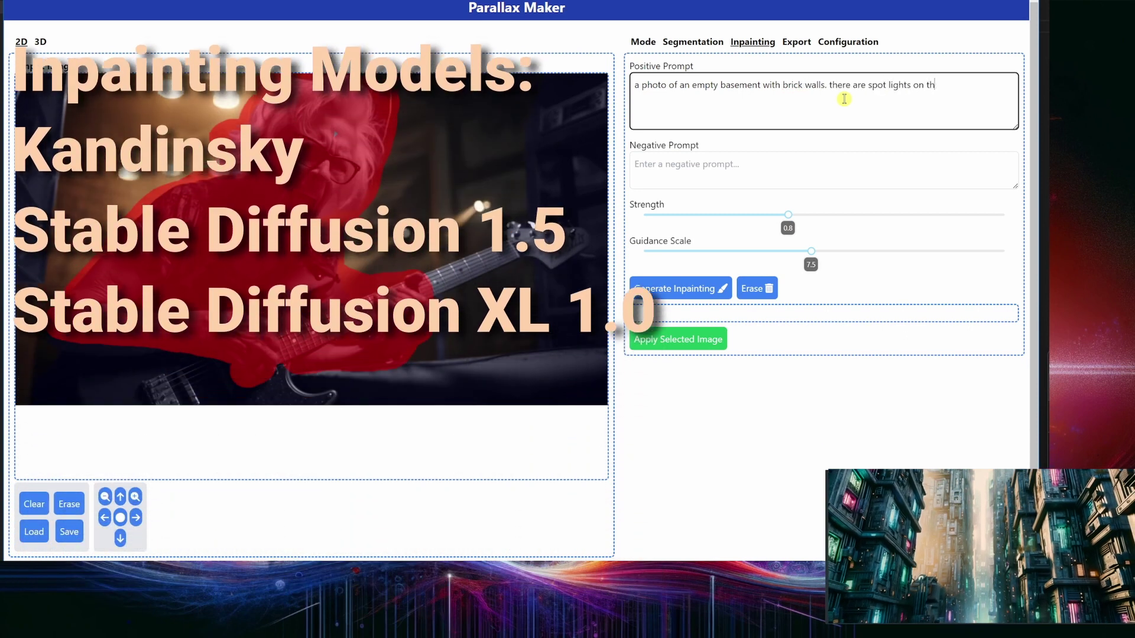
pyautogui.write('e ceilings. the atmosphere is gr')
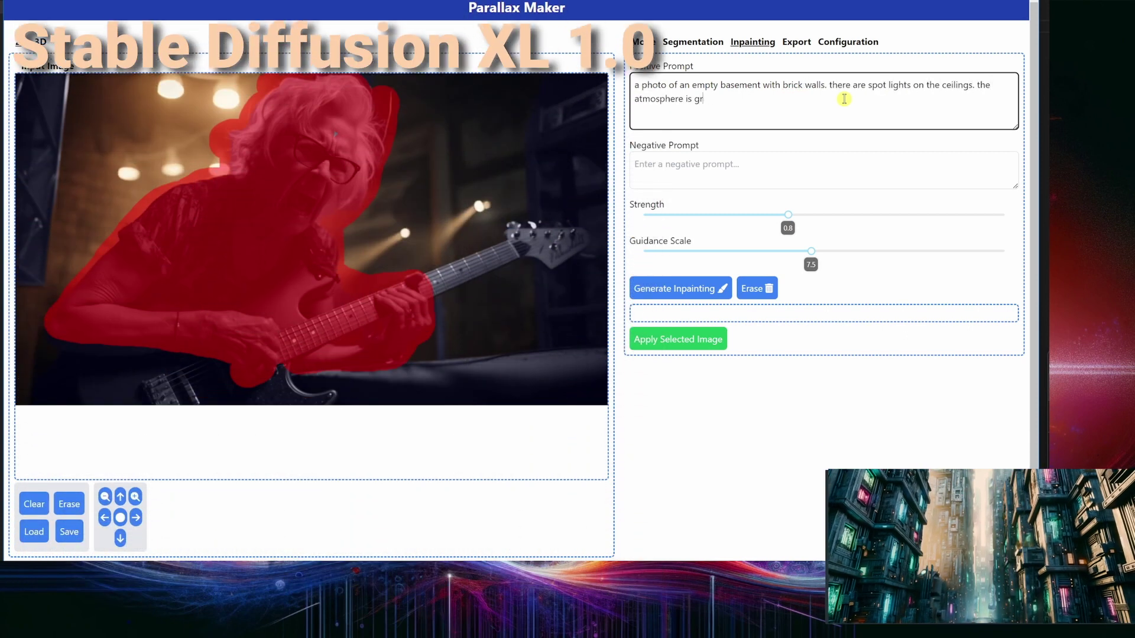
pyautogui.write('ungy and aggressive.')
# - Enter the negative prompt 'woman, arms, guitar' and generate the inpainting candidates
pyautogui.click(804, 157)
pyautogui.write('woman, arms, guitar')
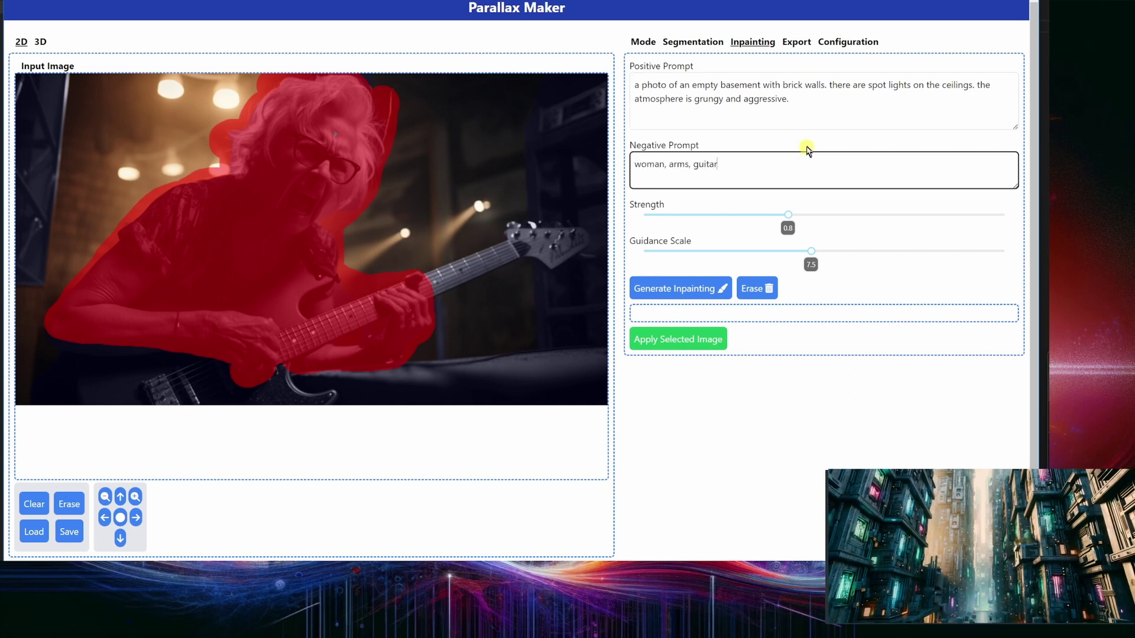
pyautogui.click(822, 97)
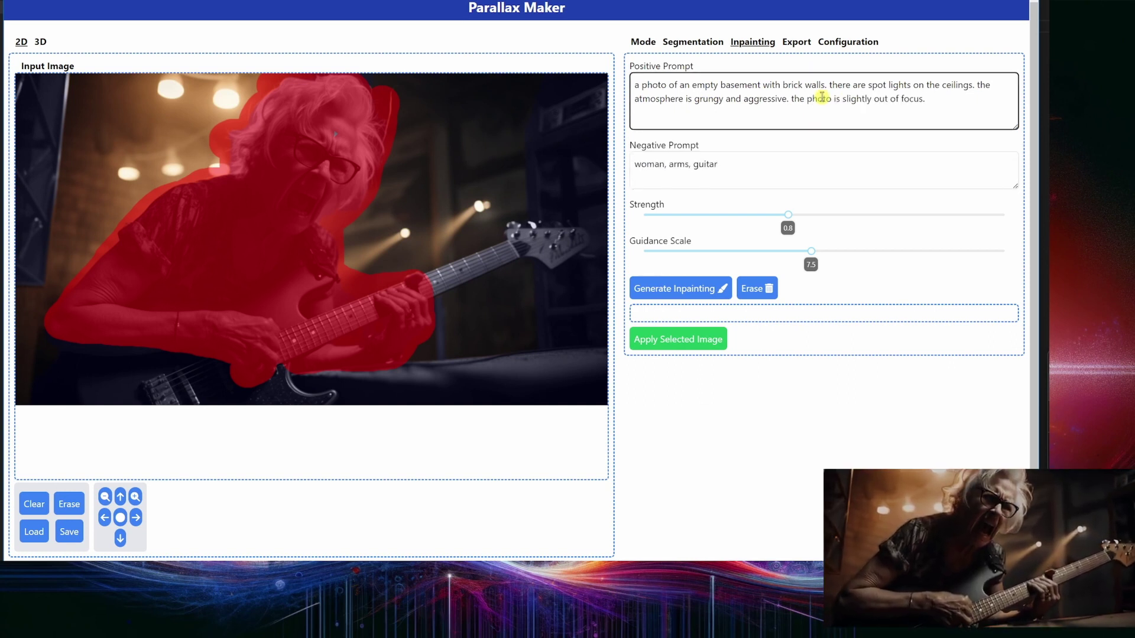
pyautogui.click(686, 288)
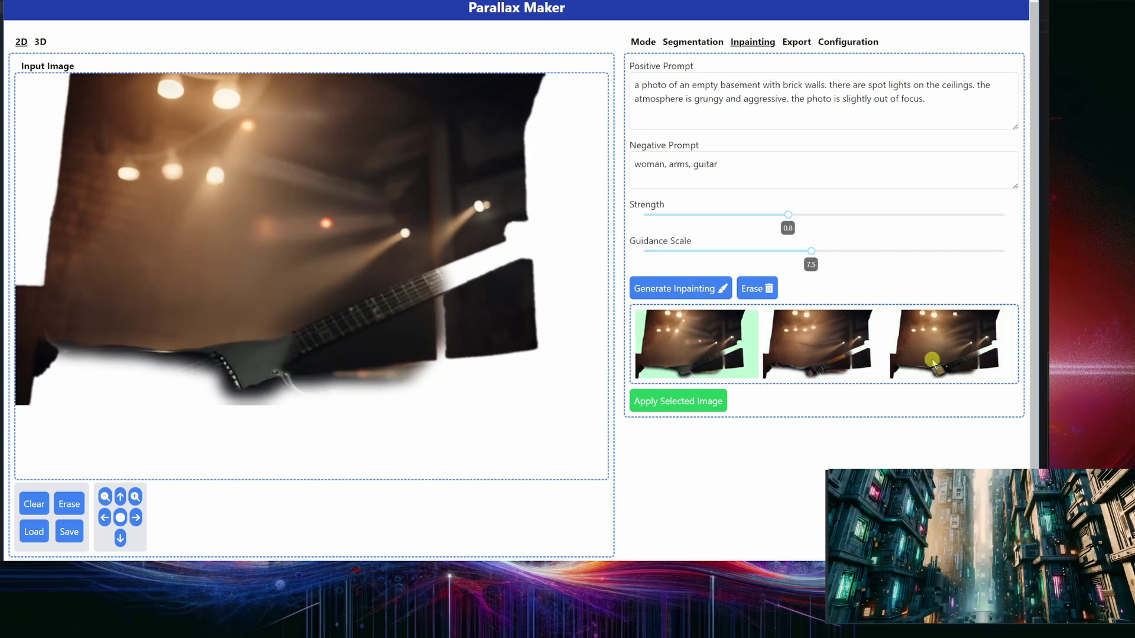
# - Apply the third empty-basement candidate and pan the full photo left and right to check parallax
pyautogui.click(685, 402)
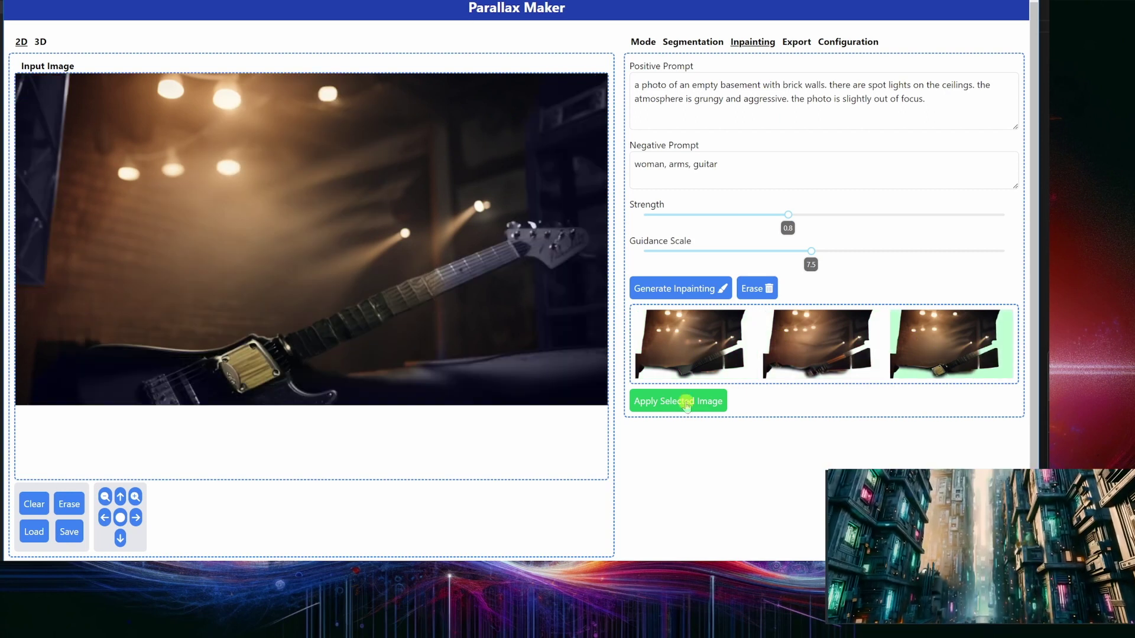
pyautogui.click(120, 518)
pyautogui.click(135, 518)
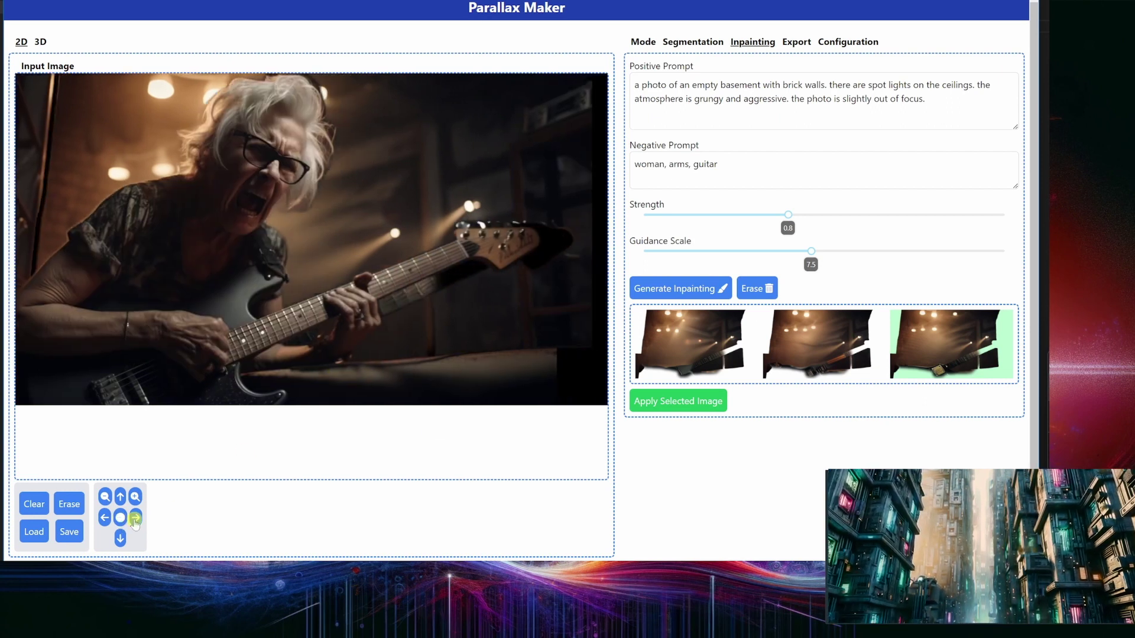
pyautogui.click(105, 518)
pyautogui.click(106, 520)
pyautogui.click(135, 518)
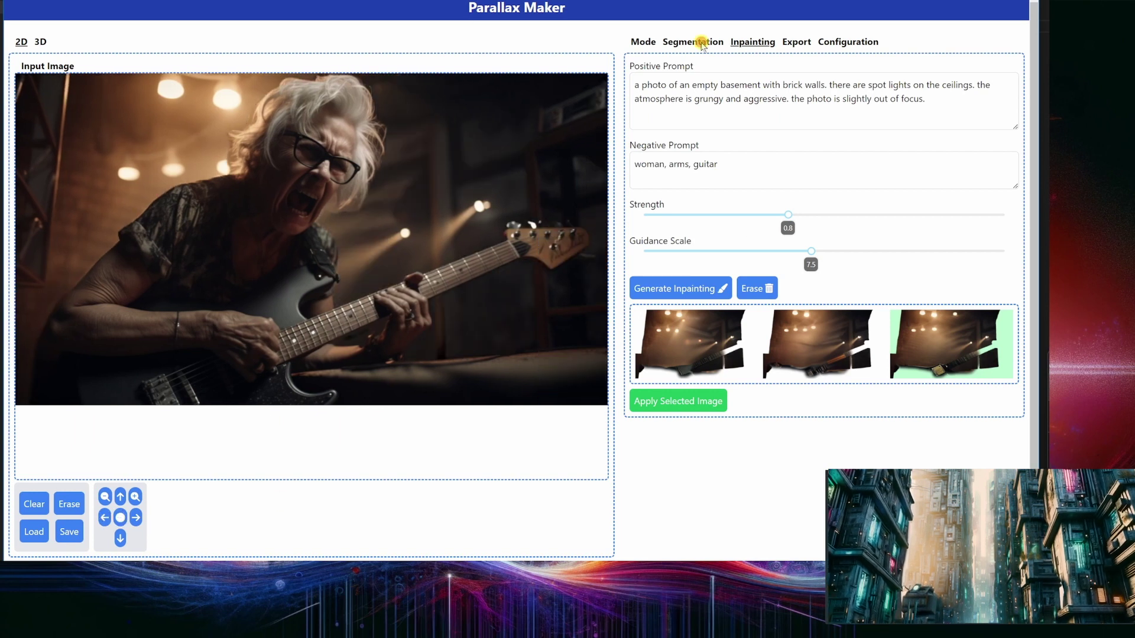
# - Paint a test inpainting mask on the woman's arm, then erase it
pyautogui.click(701, 43)
pyautogui.click(752, 42)
pyautogui.moveTo(89, 278)
pyautogui.mouseDown()
pyautogui.moveTo(50, 356)
pyautogui.moveTo(143, 228)
pyautogui.mouseUp()
pyautogui.click(759, 292)
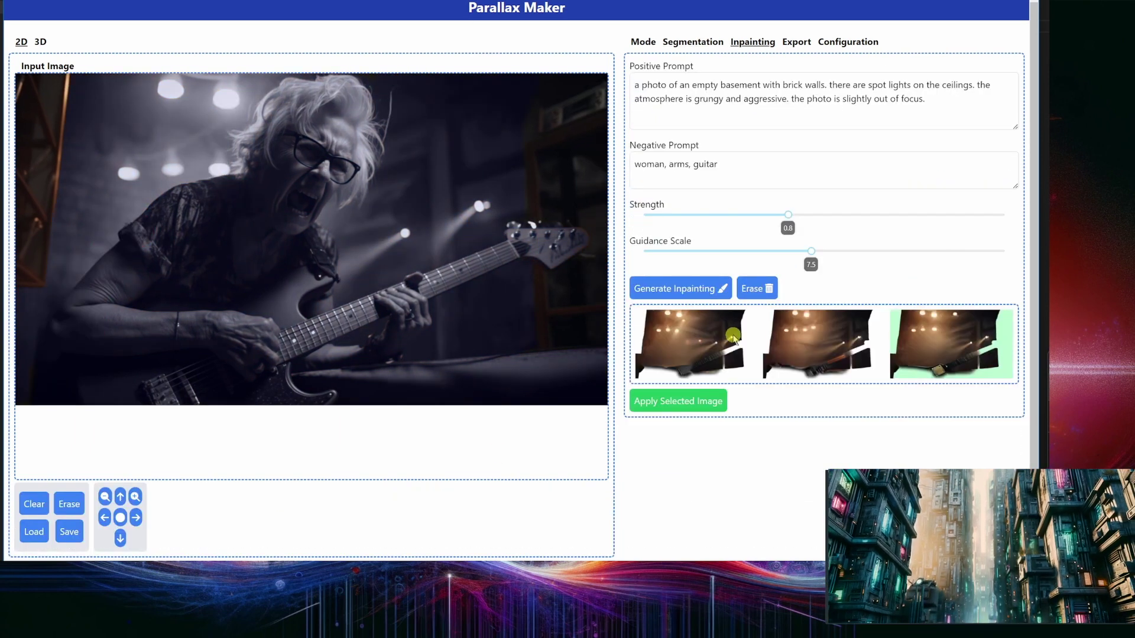
# - Mask the guitar headstock and revise the prompt to describe an empty shelf instead of ceiling spotlights
pyautogui.moveTo(543, 272)
pyautogui.mouseDown()
pyautogui.moveTo(541, 245)
pyautogui.moveTo(564, 256)
pyautogui.mouseUp()
pyautogui.click(825, 86)
pyautogui.write('and shelves')
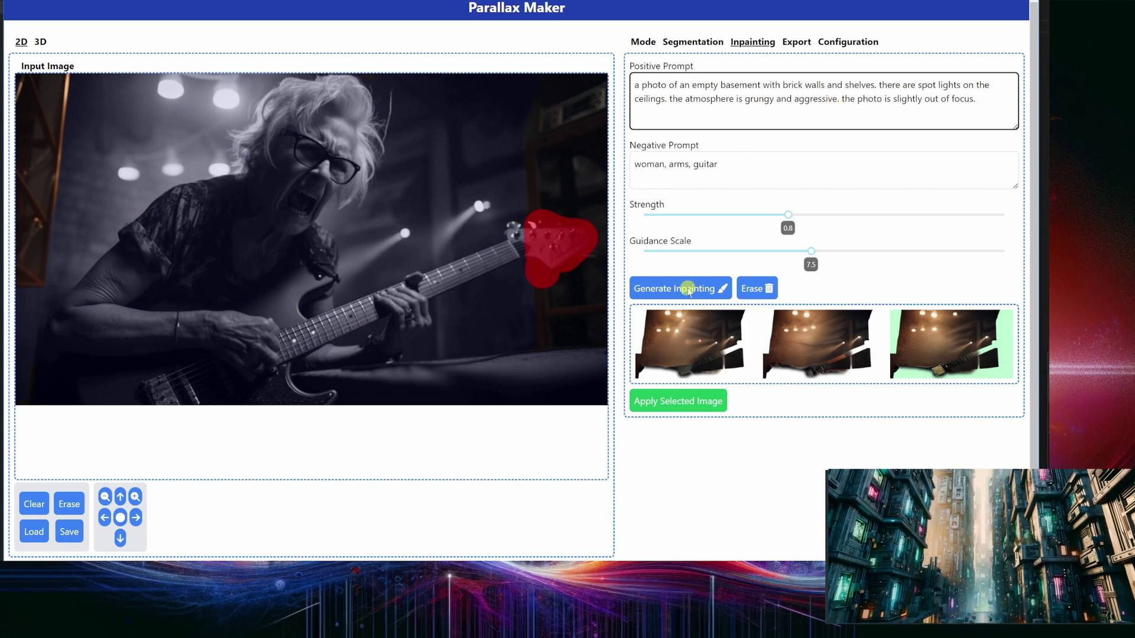
pyautogui.write(' shelf in a')
pyautogui.hotkey('ctrl', 'Right')
pyautogui.hotkey('ctrl', 'Right')
pyautogui.hotkey('ctrl', 'Right')
pyautogui.hotkey('ctrl', 'Right')
pyautogui.hotkey('shift', 'Right')
pyautogui.hotkey('shift', 'Right')
pyautogui.hotkey('shift', 'Right')
pyautogui.hotkey('shift', 'Right')
pyautogui.hotkey('shift', 'Right')
pyautogui.hotkey('shift', 'Right')
pyautogui.hotkey('shift', 'Right')
pyautogui.hotkey('shift', 'Right')
pyautogui.hotkey('shift', 'Right')
pyautogui.hotkey('shift', 'Right')
pyautogui.hotkey('shift', 'Right')
pyautogui.hotkey('shift', 'Right')
pyautogui.hotkey('ctrl', 'shift', 'Right')
pyautogui.hotkey('ctrl', 'shift', 'Right')
pyautogui.hotkey('ctrl', 'shift', 'Right')
pyautogui.hotkey('ctrl', 'shift', 'Right')
pyautogui.hotkey('ctrl', 'shift', 'Right')
pyautogui.hotkey('ctrl', 'shift', 'Right')
pyautogui.hotkey('ctrl', 'shift', 'Right')
pyautogui.press('BackSpace')
pyautogui.click(54, 553)
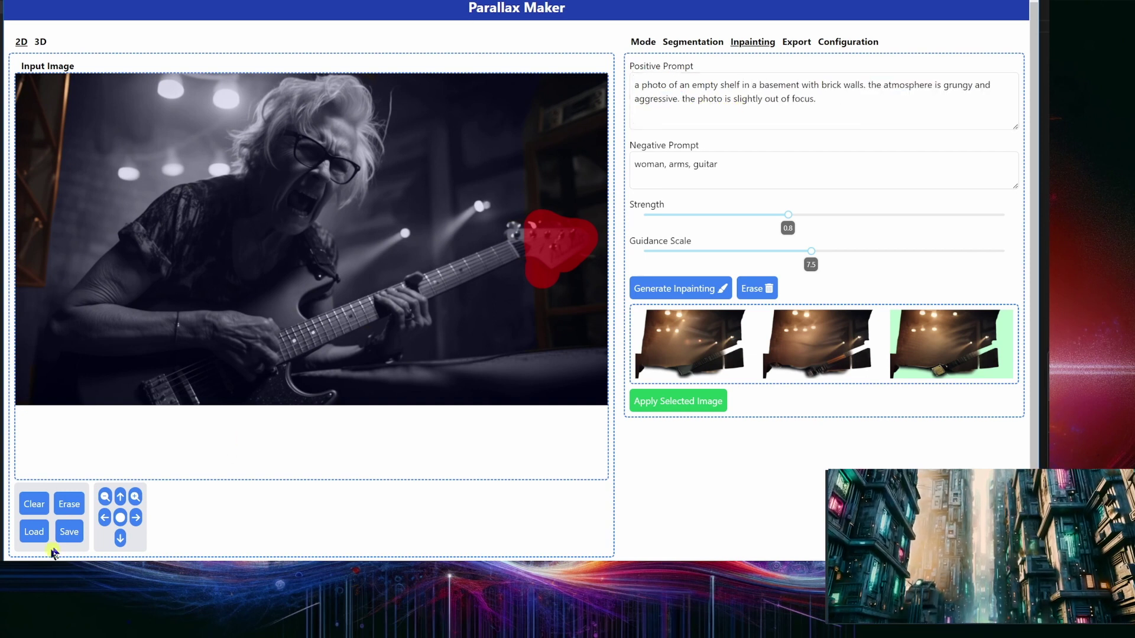
# - Generate inpainting, apply the third result to image_slice_1, and select a region near the headstock
pyautogui.click(691, 291)
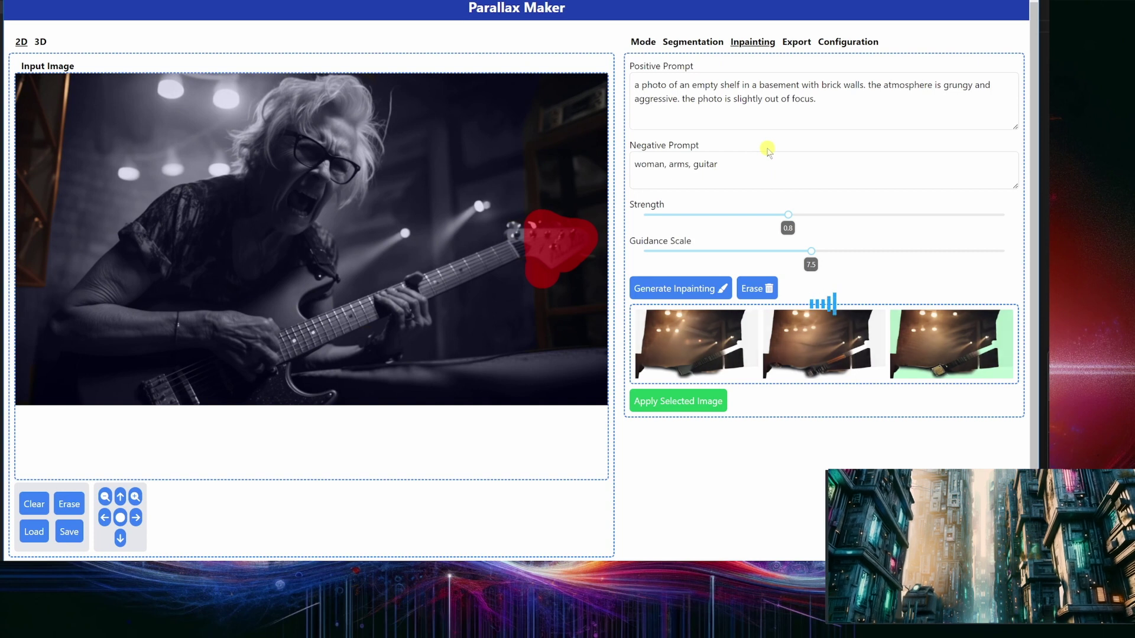
pyautogui.click(879, 337)
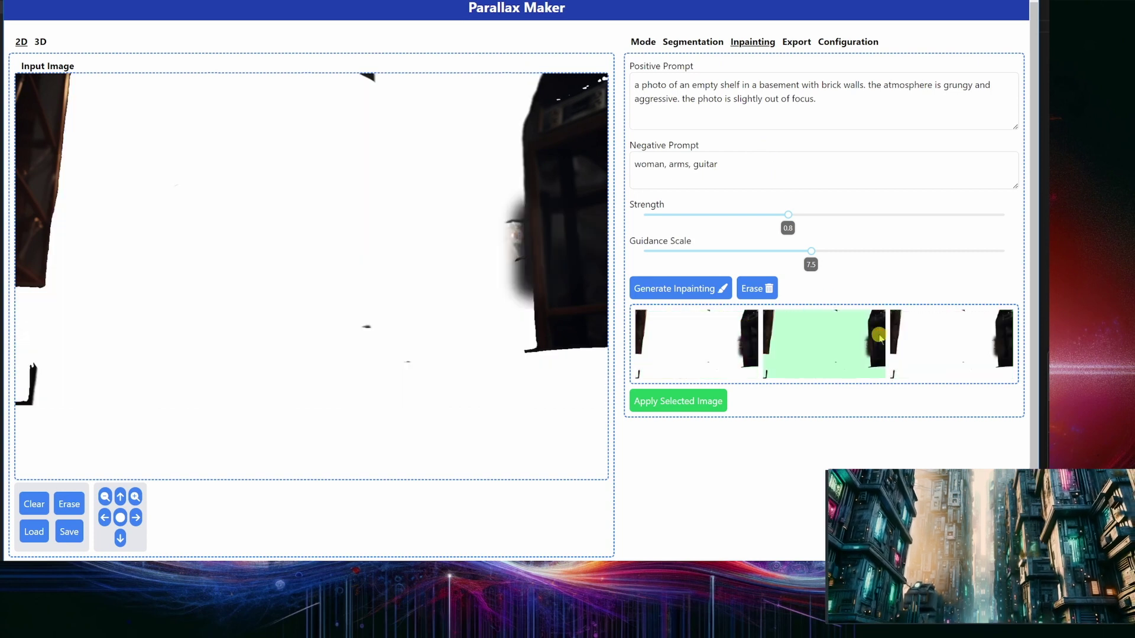
pyautogui.click(1007, 347)
pyautogui.click(678, 406)
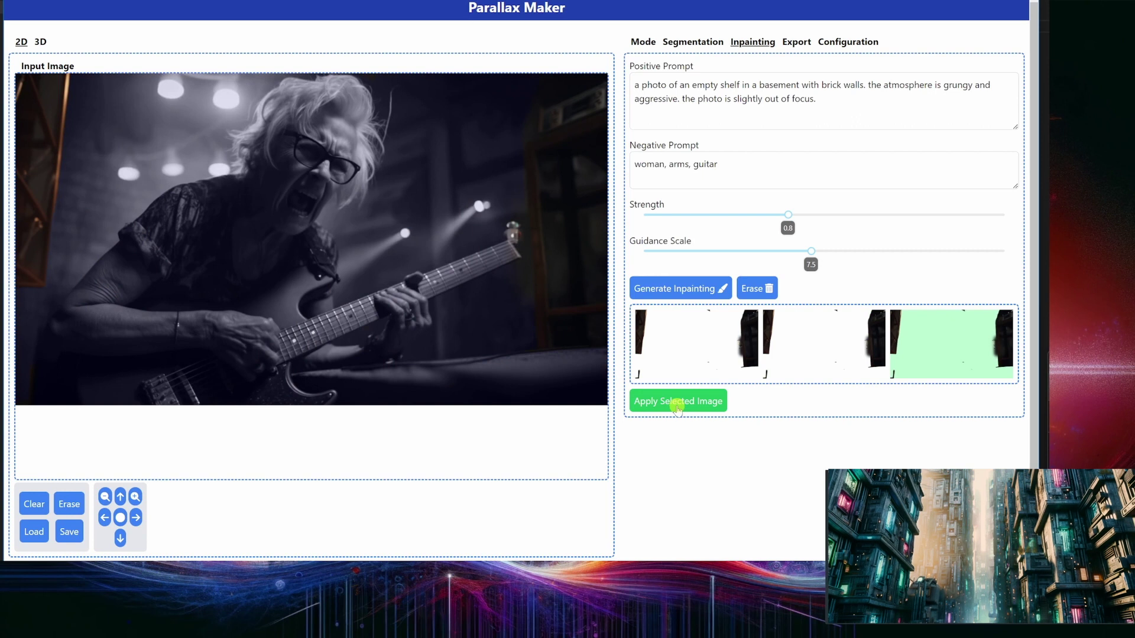
pyautogui.click(693, 42)
pyautogui.click(516, 211)
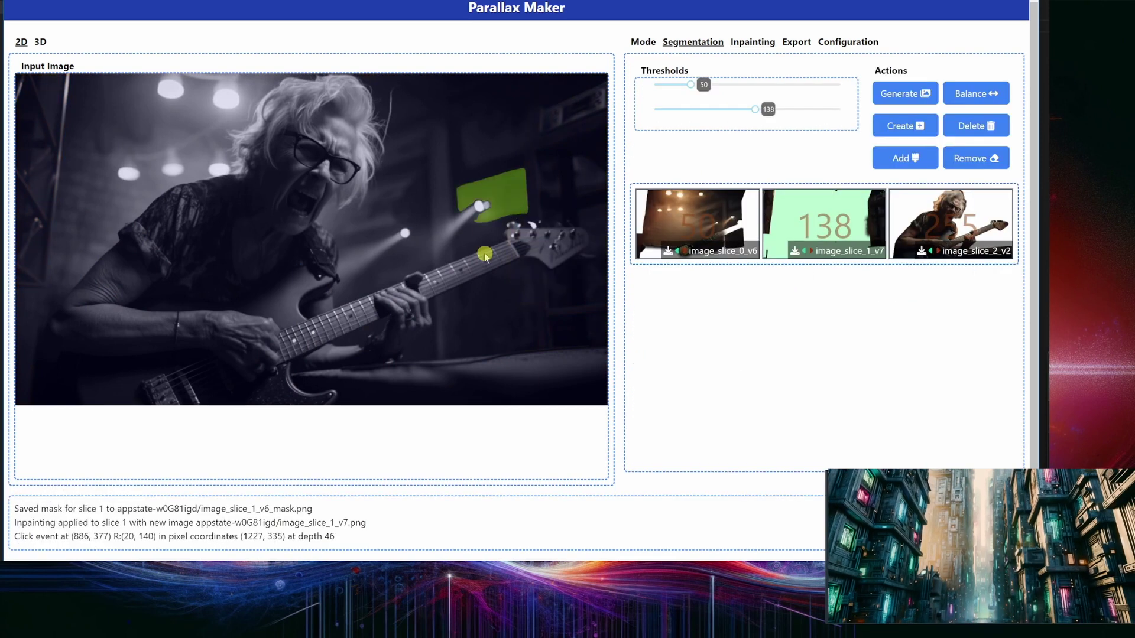
# - Remove the stray regions around the guitar headstock from the middle slice
pyautogui.click(976, 157)
pyautogui.click(509, 295)
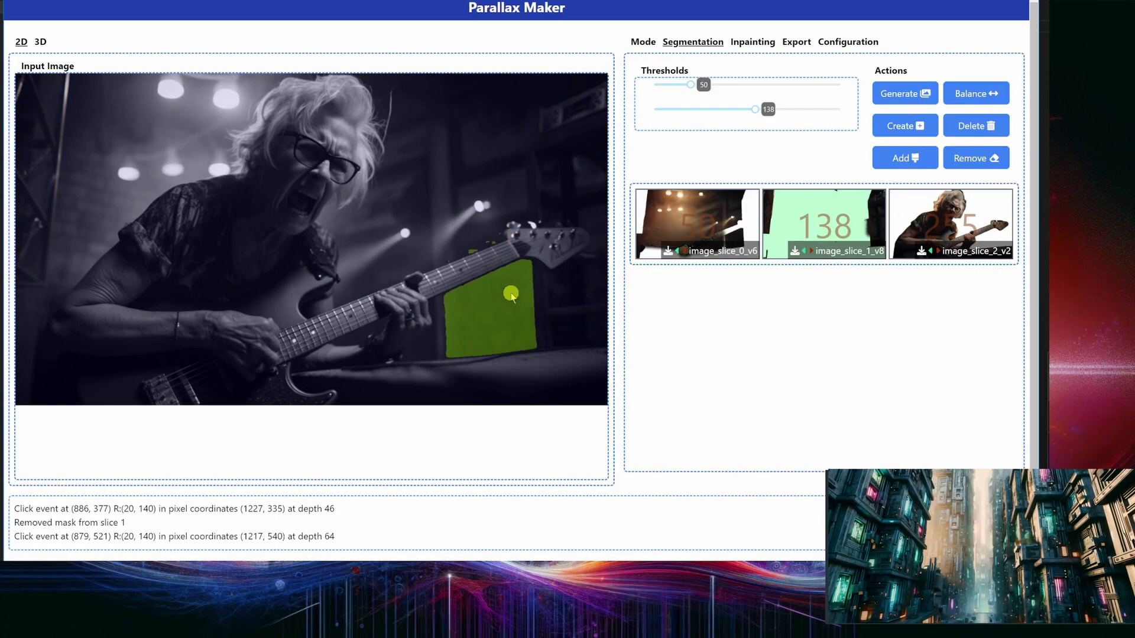
pyautogui.click(485, 237)
pyautogui.click(471, 241)
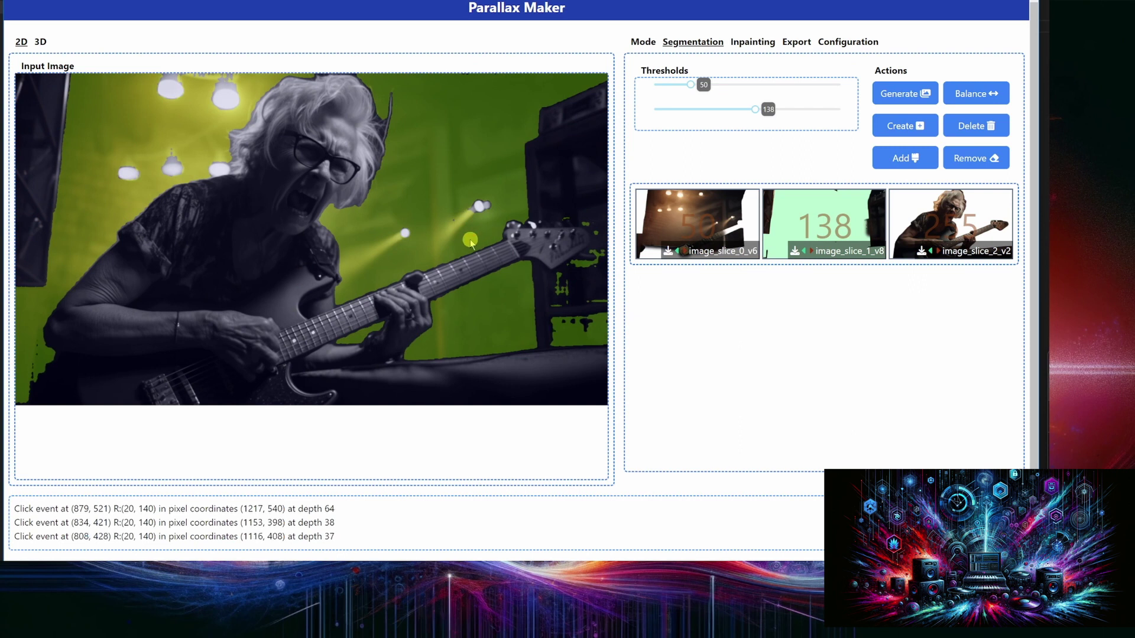
pyautogui.click(490, 284)
pyautogui.click(961, 165)
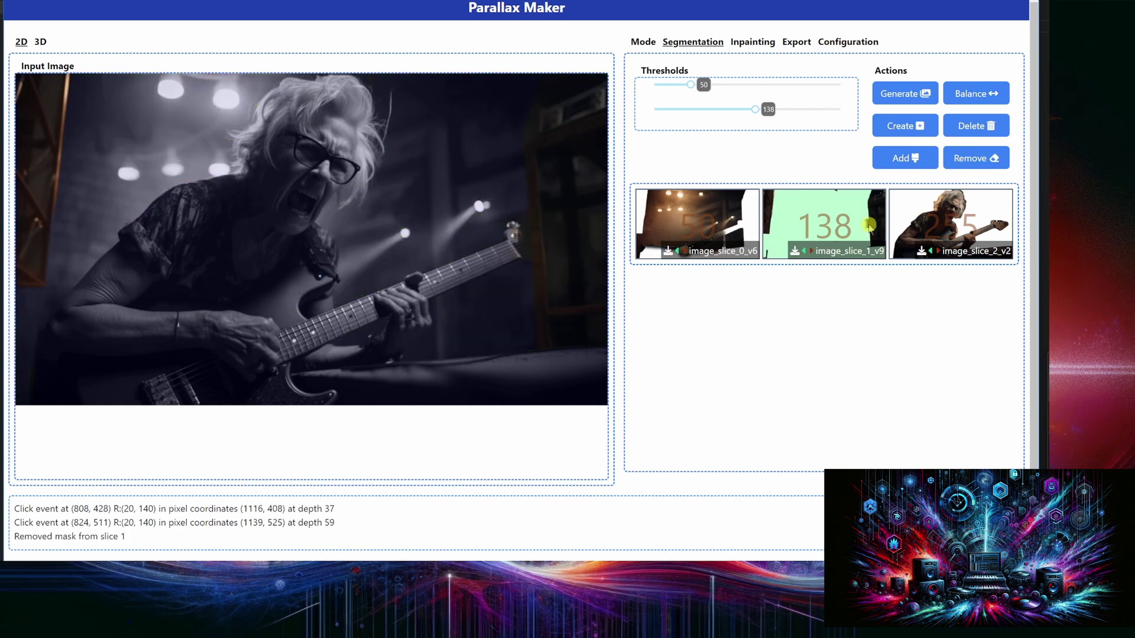
# - Shift the view and re-centre it to check the parallax
pyautogui.click(752, 41)
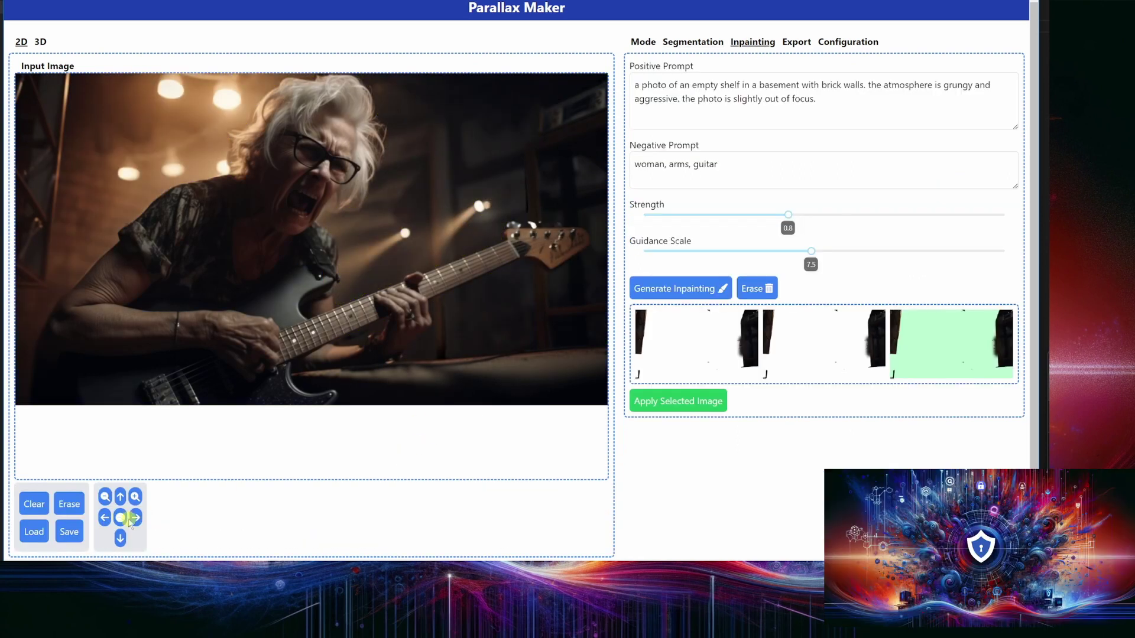
pyautogui.click(135, 519)
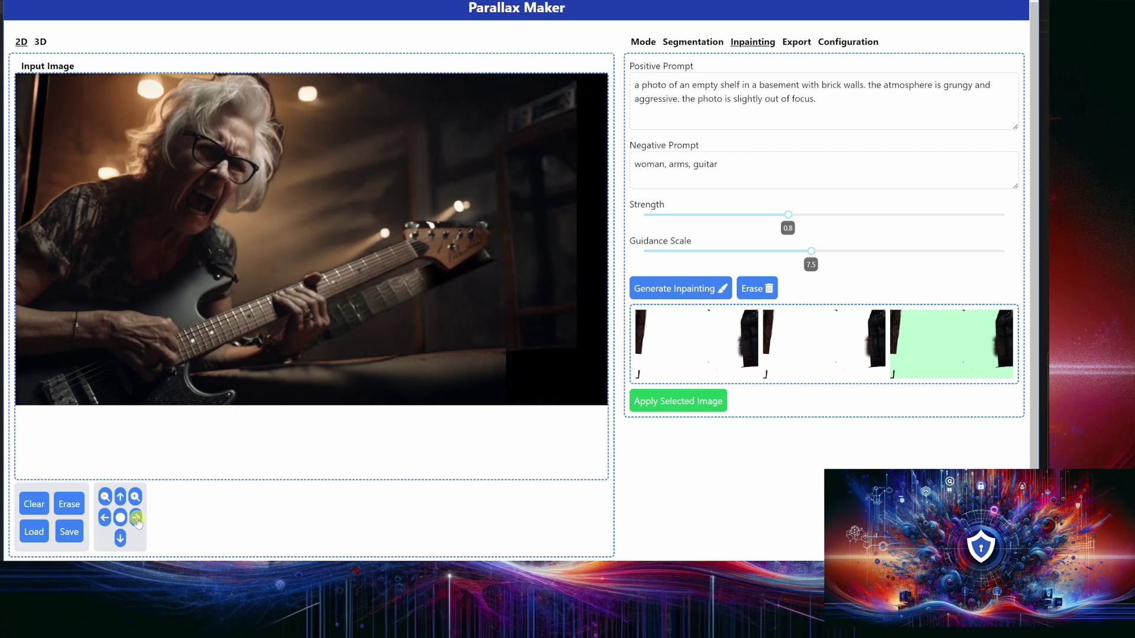
pyautogui.click(120, 519)
# - Select image_slice_0 and remove the right-hand stage area from it
pyautogui.click(705, 39)
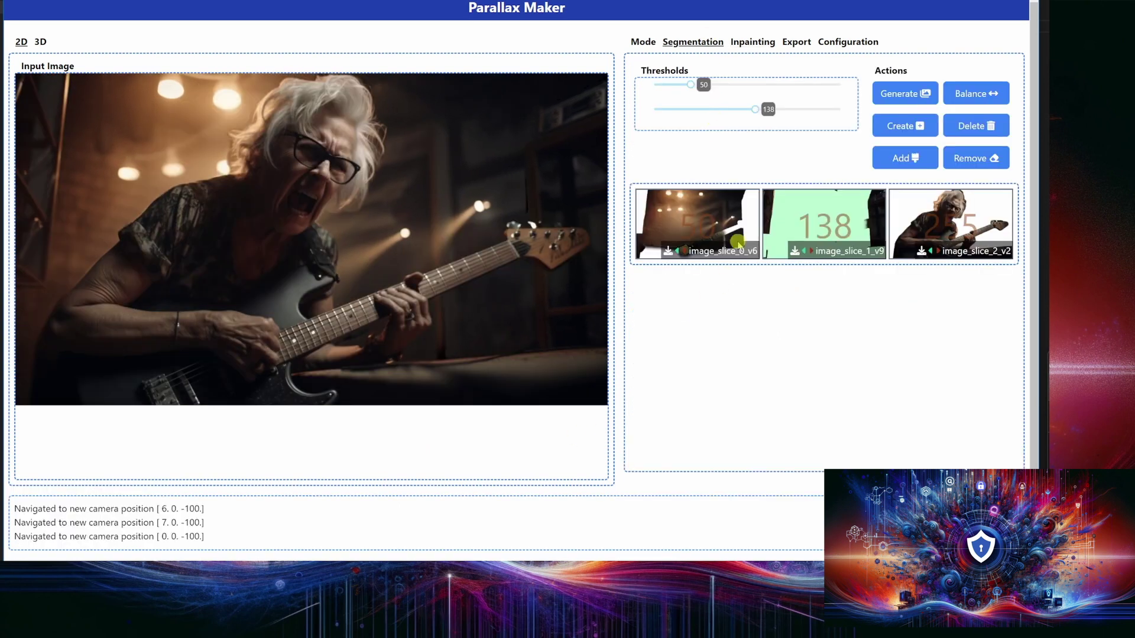
pyautogui.click(733, 203)
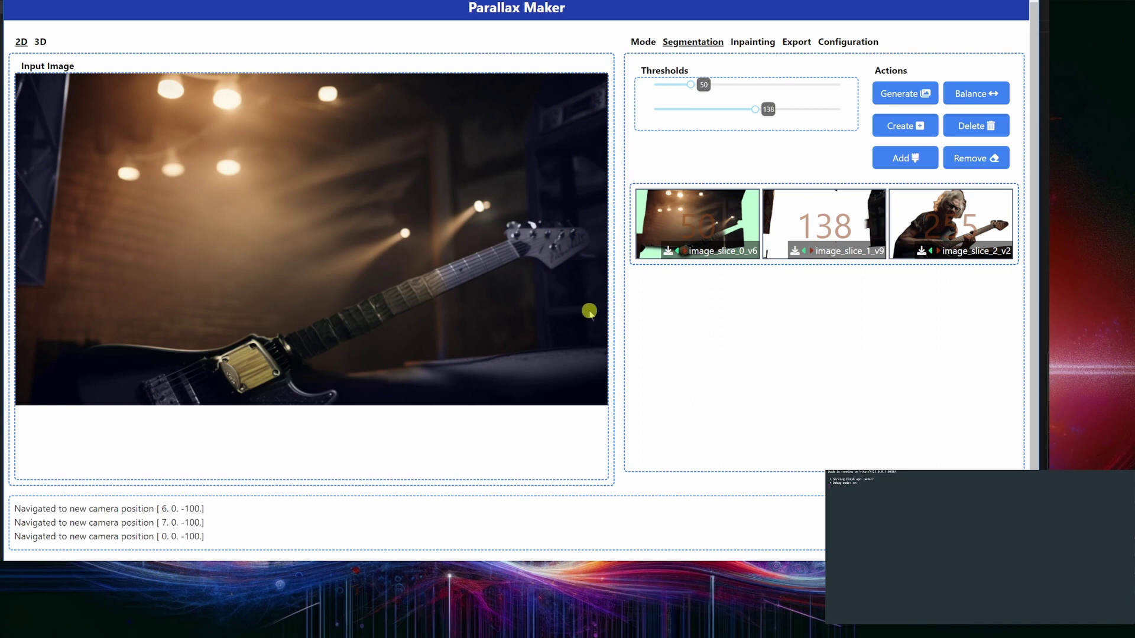
pyautogui.click(539, 276)
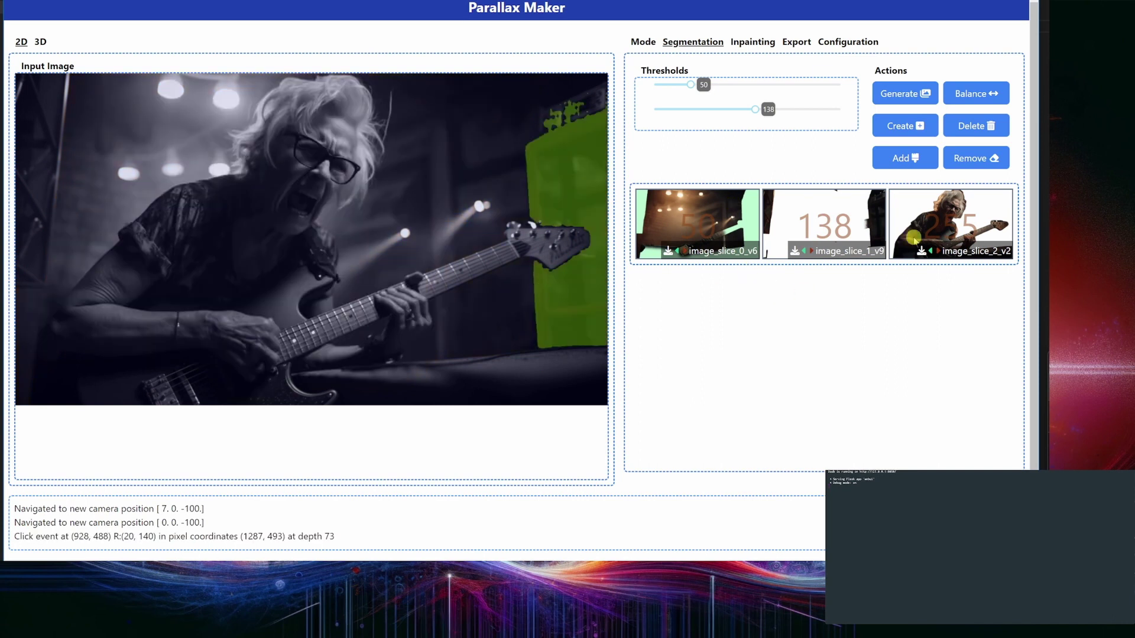
pyautogui.click(971, 161)
# - Mask the guitar neck and headstock on image_slice_0, generate, and apply the third result
pyautogui.click(753, 41)
pyautogui.moveTo(582, 240)
pyautogui.mouseDown()
pyautogui.moveTo(458, 274)
pyautogui.moveTo(273, 352)
pyautogui.moveTo(444, 291)
pyautogui.moveTo(434, 277)
pyautogui.moveTo(505, 266)
pyautogui.mouseUp()
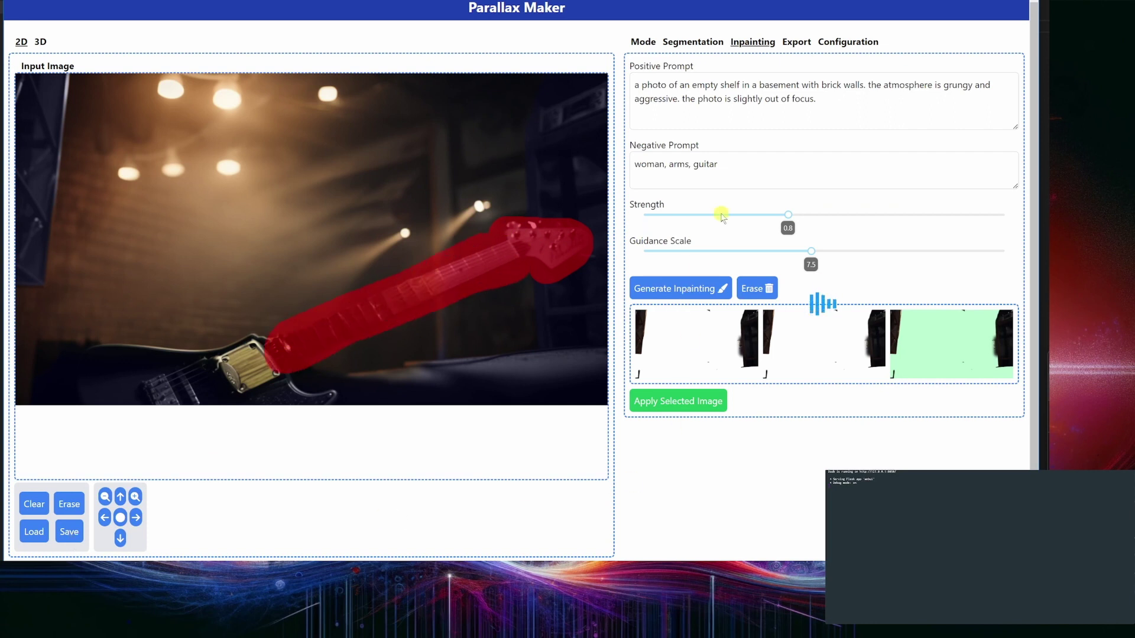
pyautogui.click(688, 344)
pyautogui.click(808, 340)
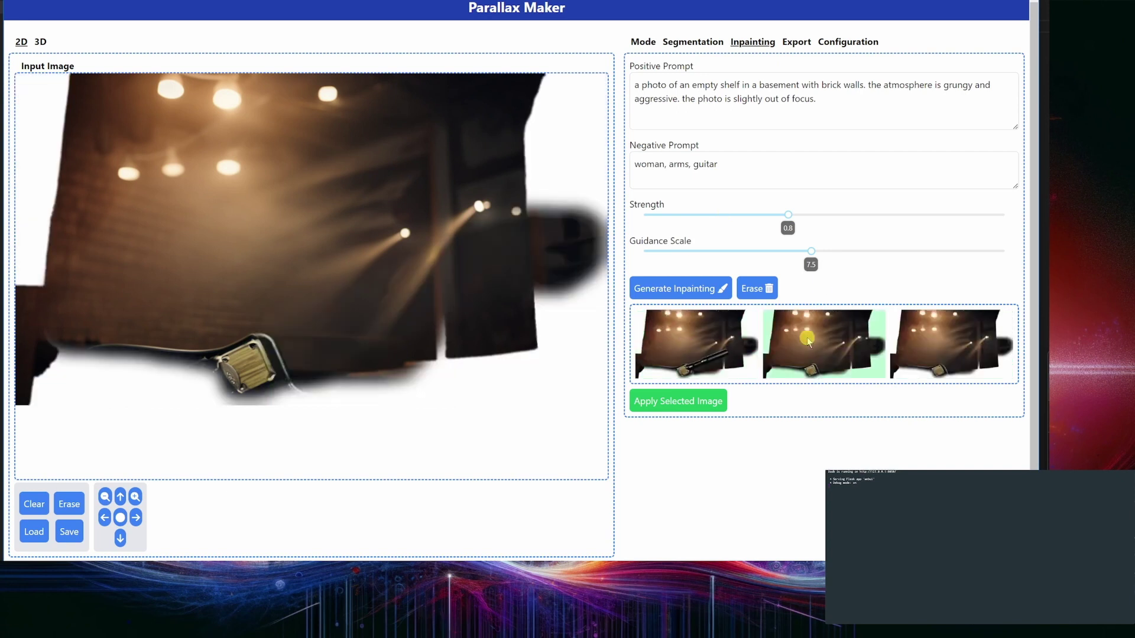
pyautogui.click(936, 346)
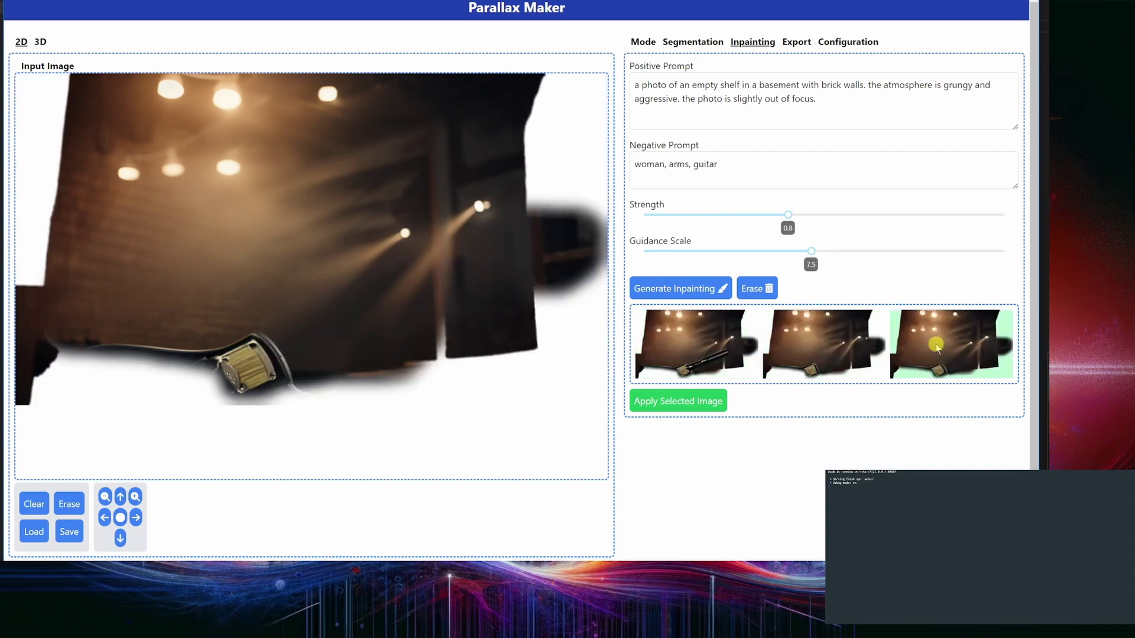
pyautogui.click(699, 405)
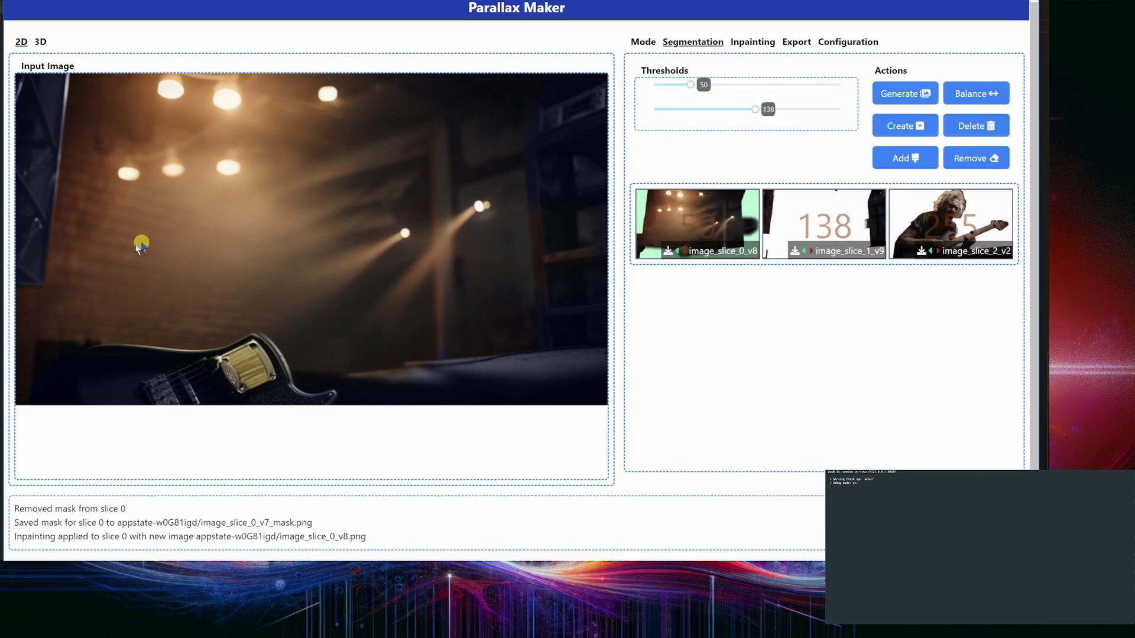
# - Remove the dark left-edge strip from image_slice_0, then select image_slice_1 for inpainting
pyautogui.click(40, 263)
pyautogui.click(965, 158)
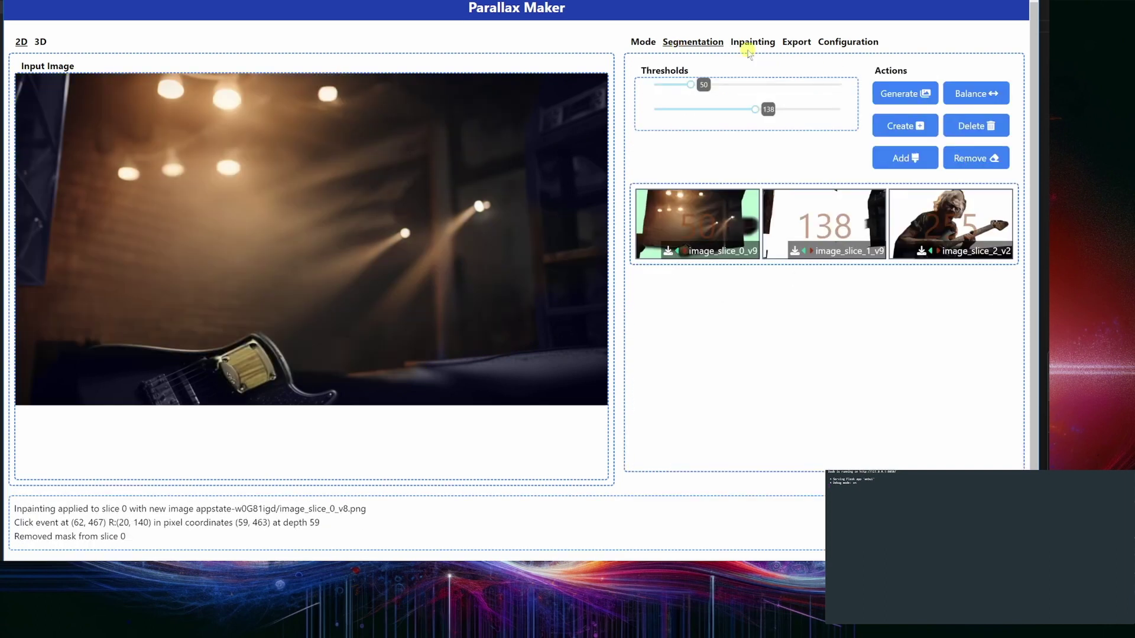
pyautogui.click(98, 203)
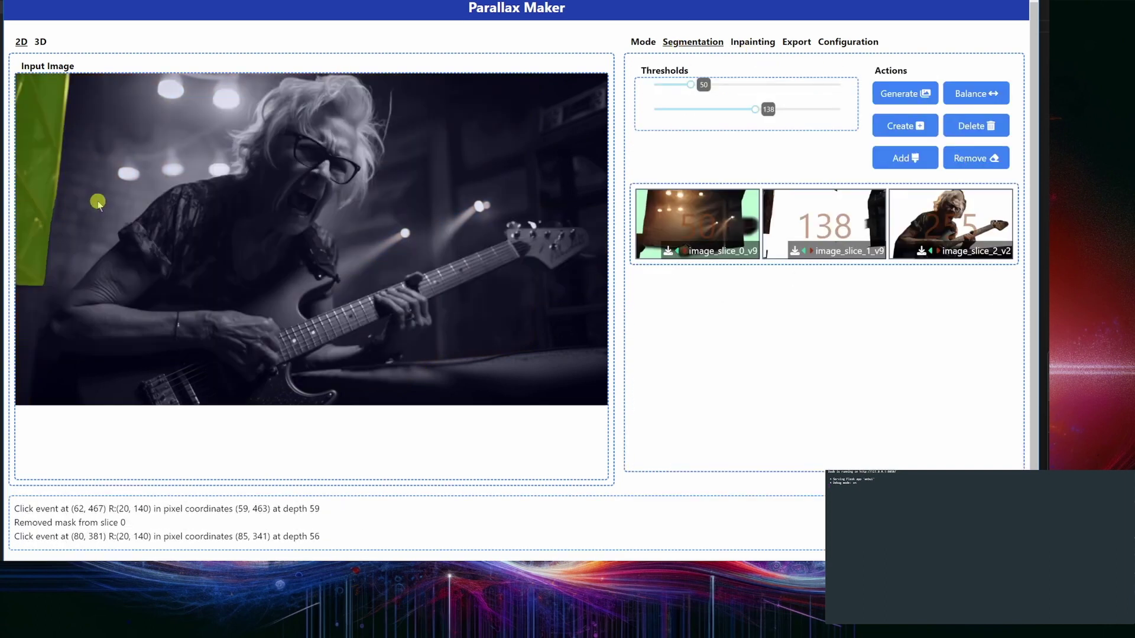
pyautogui.click(49, 238)
pyautogui.click(876, 216)
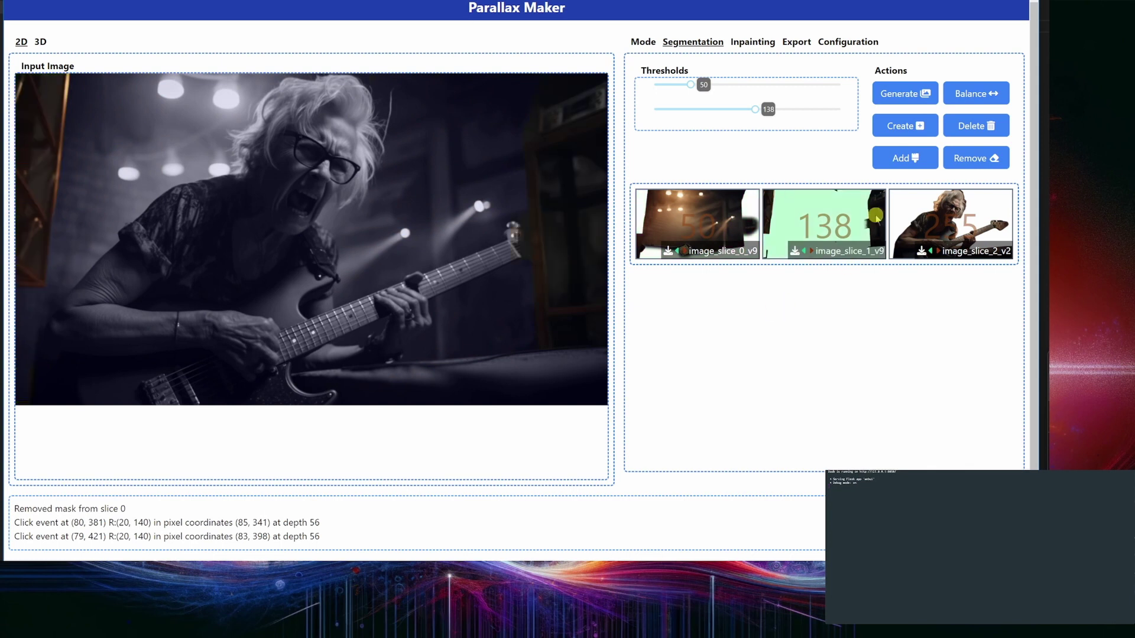
pyautogui.click(764, 42)
# - Set Mesh Displacement to 20 and orbit the 3D preview to a side view
pyautogui.click(797, 42)
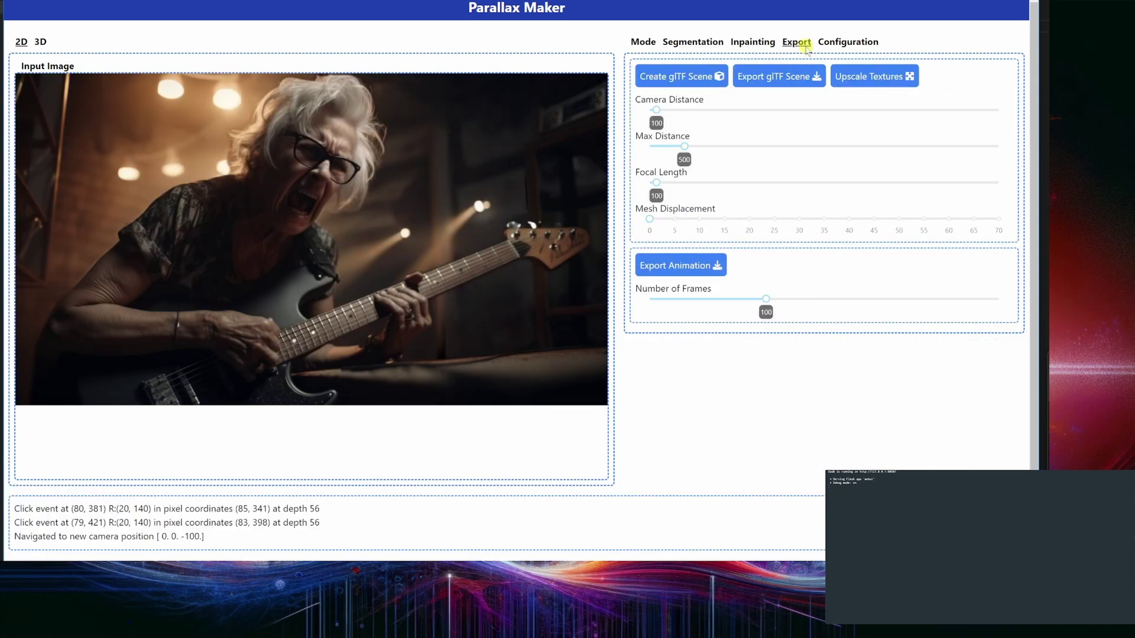
pyautogui.moveTo(649, 219); pyautogui.dragTo(749, 219)
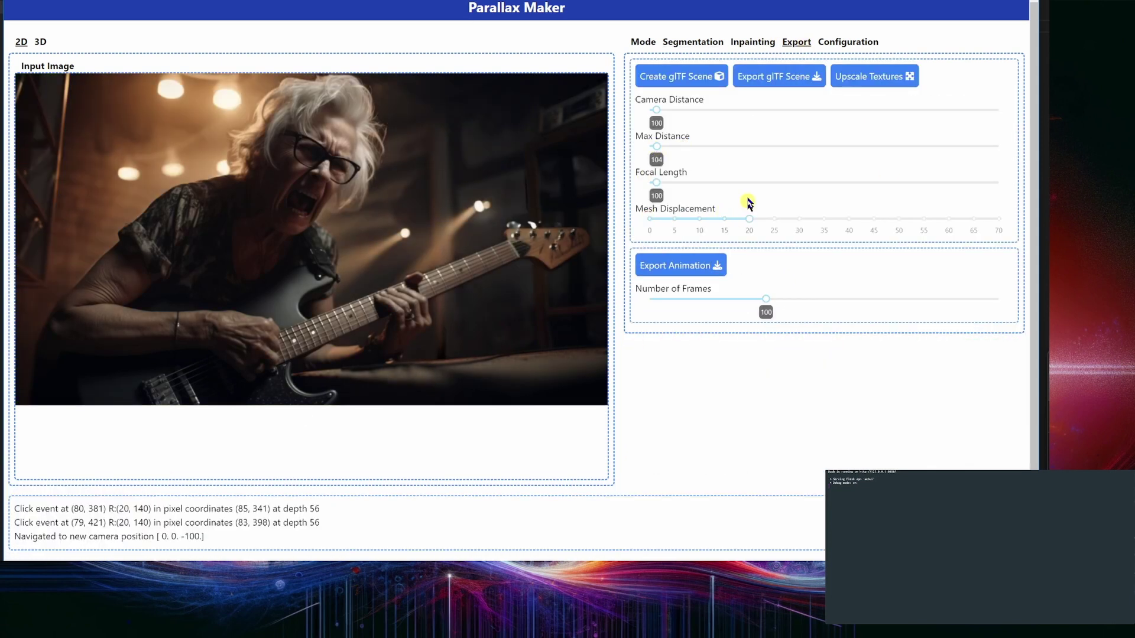
pyautogui.click(40, 41)
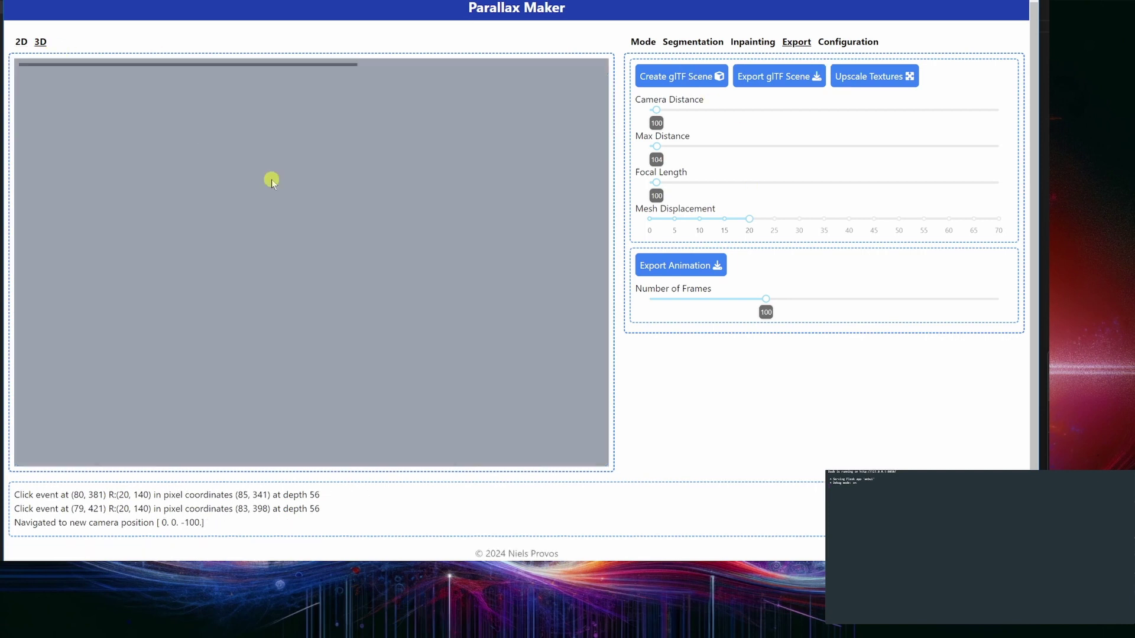
pyautogui.scroll(-5, 298, 264)
pyautogui.scroll(8, 298, 265)
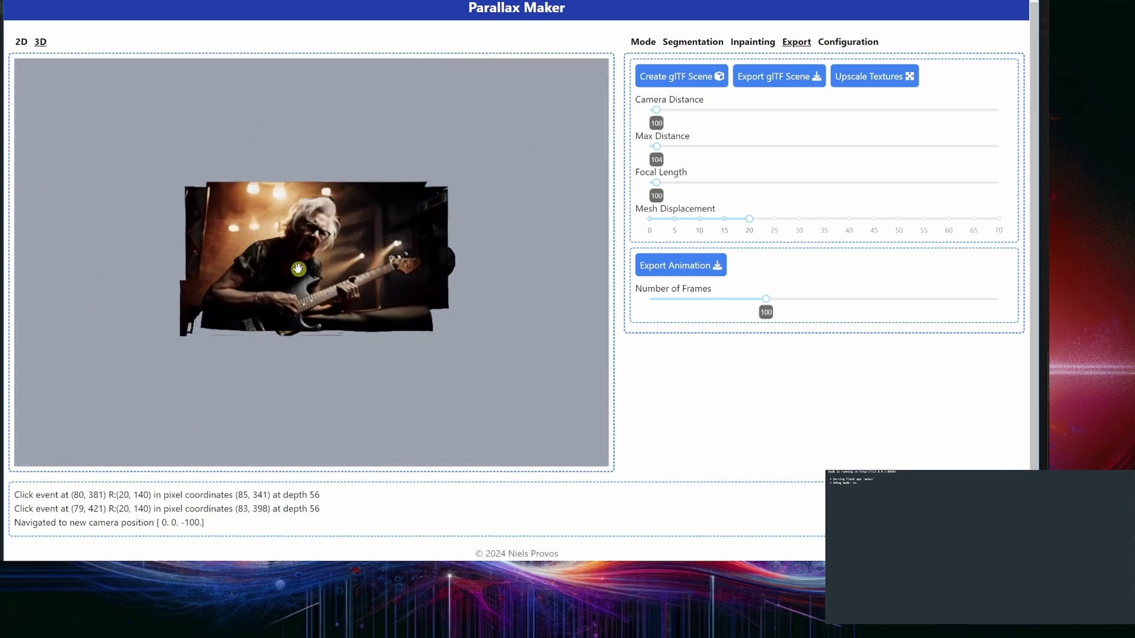
pyautogui.moveTo(295, 273); pyautogui.dragTo(333, 270)
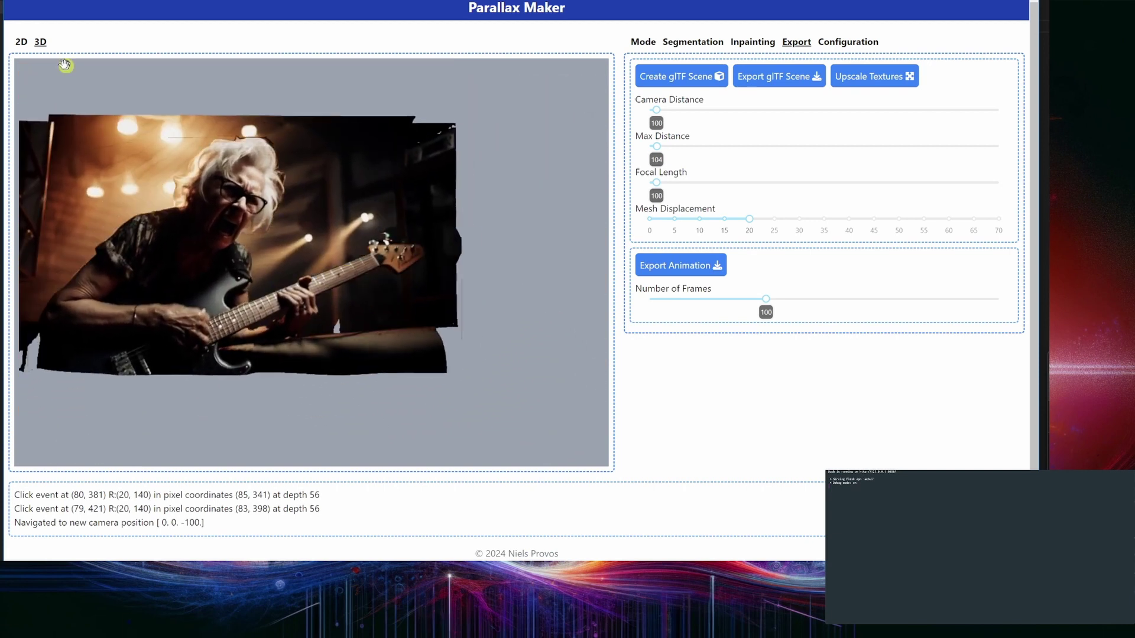
# - Back in the 2D view, paint an inpainting mask over the guitarist's hair
pyautogui.click(21, 41)
pyautogui.click(693, 42)
pyautogui.click(753, 41)
pyautogui.moveTo(283, 79)
pyautogui.mouseDown()
pyautogui.moveTo(387, 94)
pyautogui.moveTo(240, 151)
pyautogui.mouseUp()
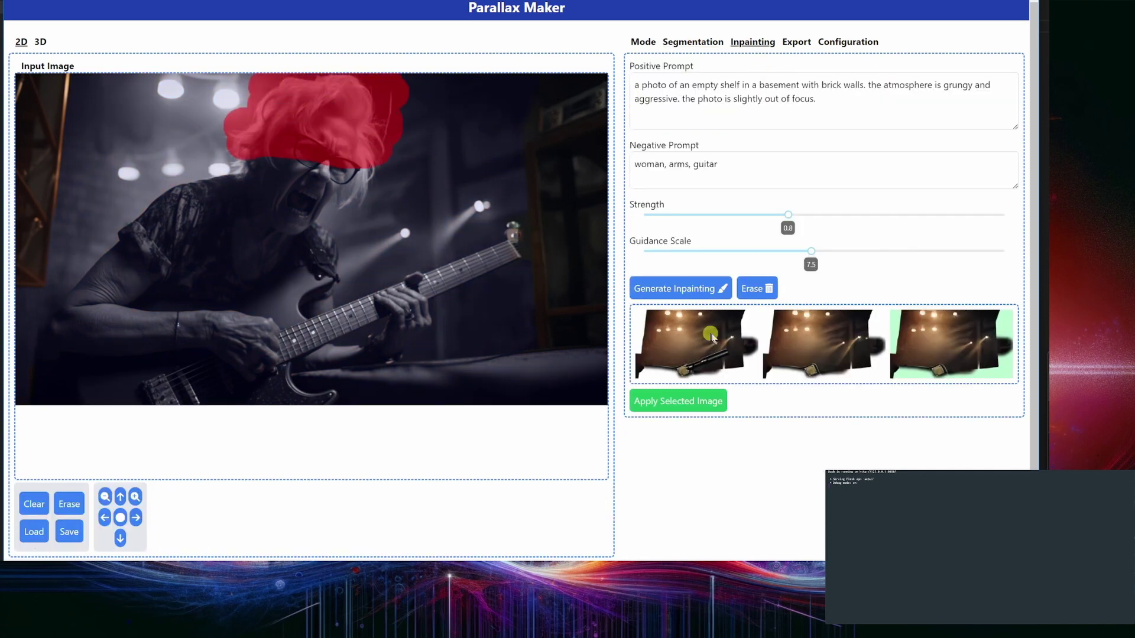
# - Erase the hair mask and switch from the foreground slice to the background slice
pyautogui.click(756, 290)
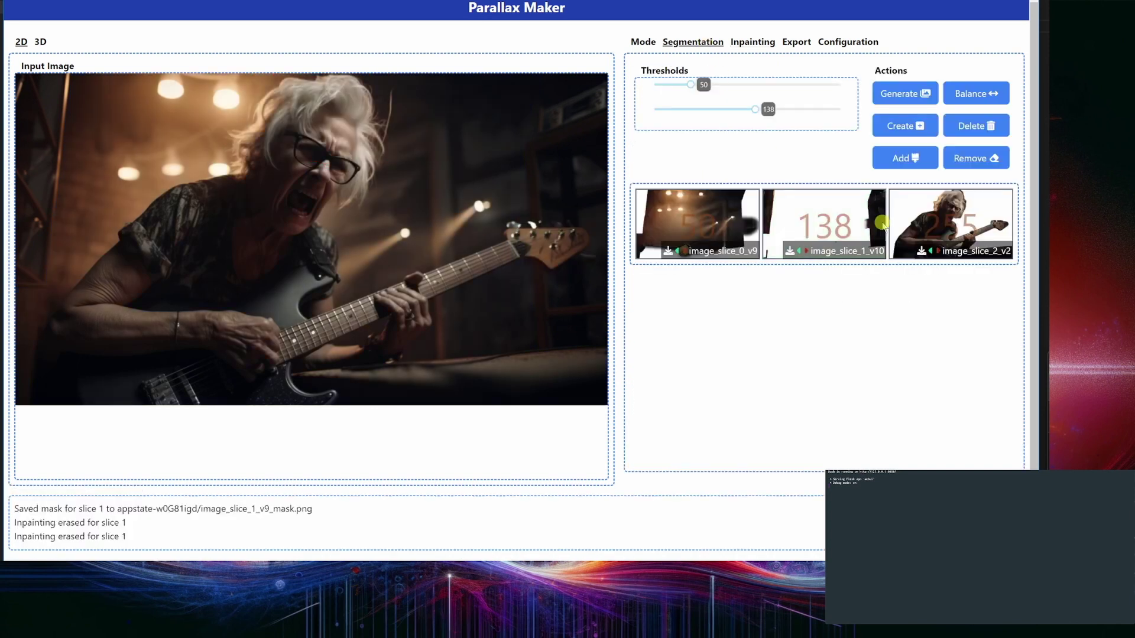
pyautogui.click(903, 226)
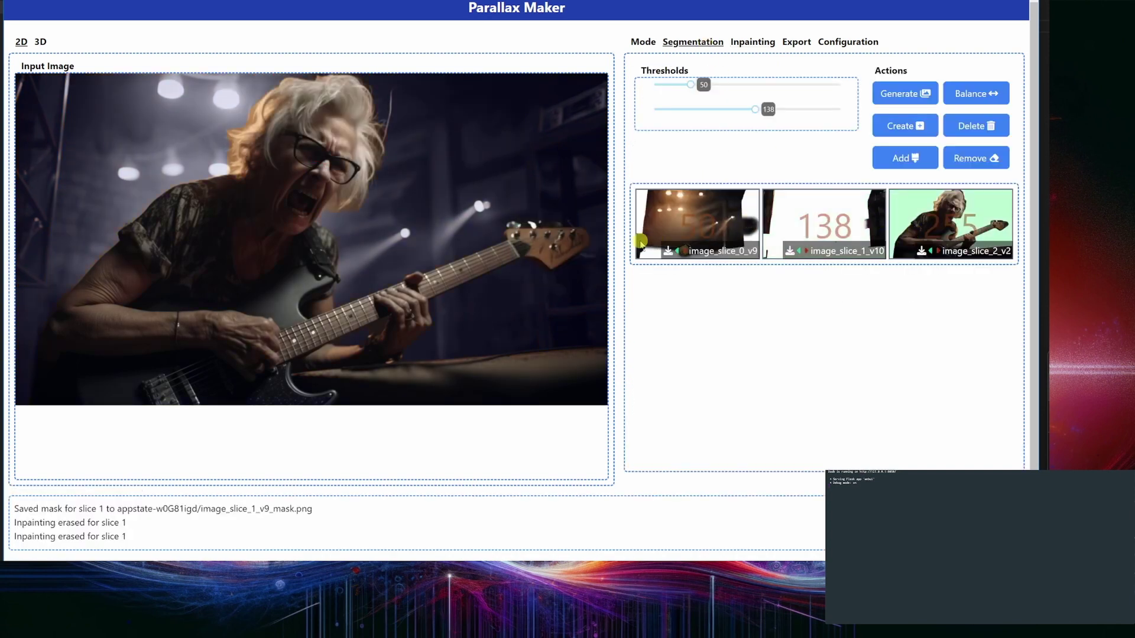
pyautogui.click(641, 242)
pyautogui.click(752, 41)
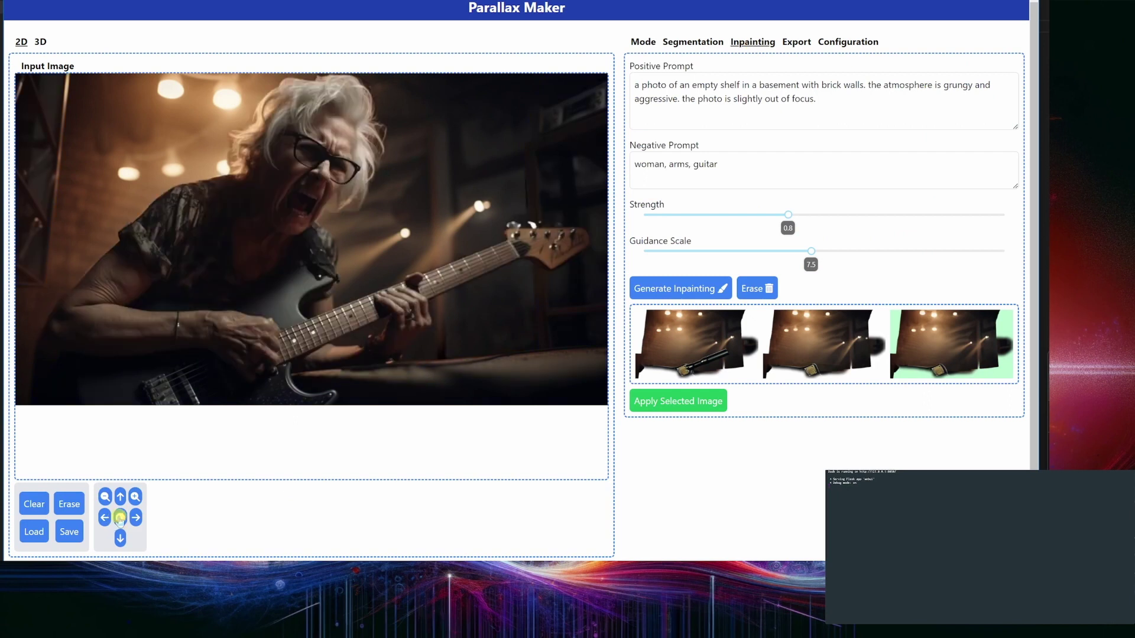
# - Zoom and recentre the image, then load background slice image_slice_0_v9
pyautogui.click(136, 499)
pyautogui.click(135, 501)
pyautogui.click(120, 519)
pyautogui.click(686, 42)
pyautogui.click(721, 206)
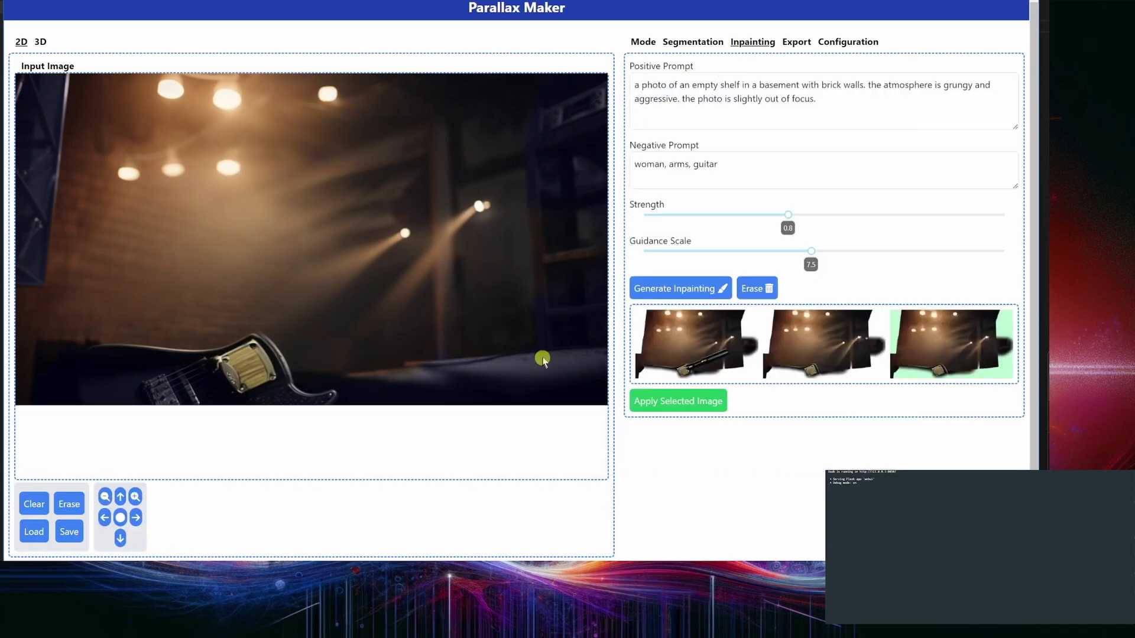
# - Mask the right side, reword the prompt to 'empty', set strength 0.9, and generate candidates
pyautogui.moveTo(540, 357)
pyautogui.mouseDown()
pyautogui.moveTo(567, 331)
pyautogui.moveTo(583, 264)
pyautogui.moveTo(538, 105)
pyautogui.moveTo(593, 266)
pyautogui.moveTo(556, 273)
pyautogui.mouseUp()
pyautogui.click(758, 84)
pyautogui.press('BackSpace')
pyautogui.press('BackSpace')
pyautogui.press('BackSpace')
pyautogui.press('BackSpace')
pyautogui.press('BackSpace')
pyautogui.press('BackSpace')
pyautogui.press('BackSpace')
pyautogui.press('BackSpace')
pyautogui.press('BackSpace')
pyautogui.press('BackSpace')
pyautogui.press('BackSpace')
pyautogui.press('BackSpace')
pyautogui.press('BackSpace')
pyautogui.press('BackSpace')
pyautogui.press('BackSpace')
pyautogui.write('pty')
pyautogui.moveTo(792, 213); pyautogui.dragTo(802, 221)
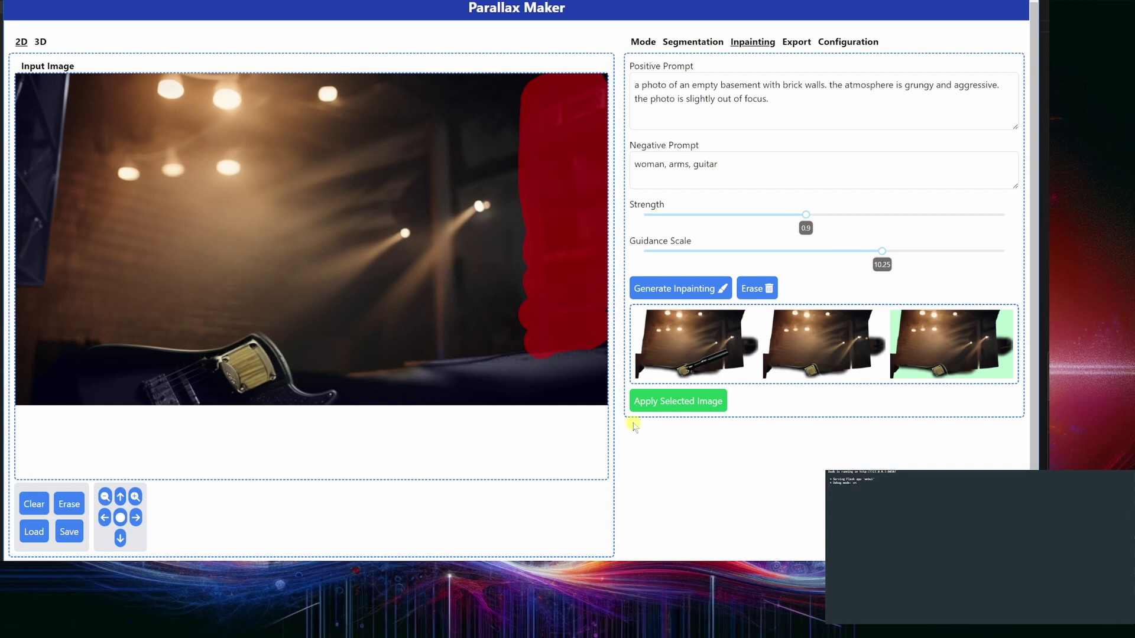
pyautogui.click(683, 289)
# - Compare the three inpainting candidates and apply the first one to the background slice
pyautogui.click(735, 330)
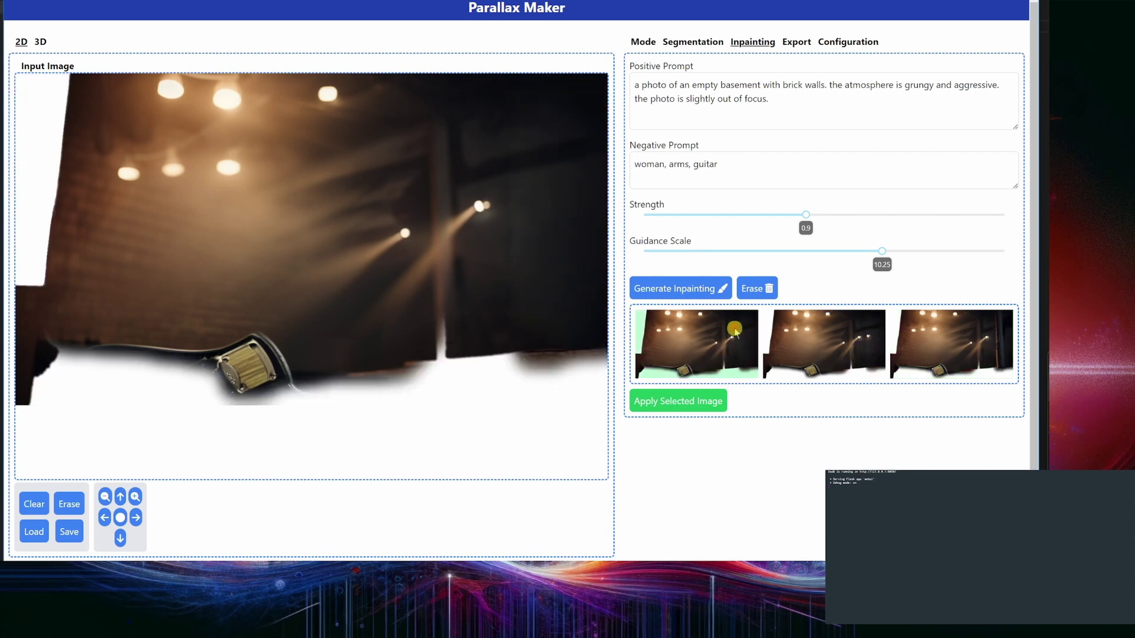
pyautogui.click(796, 338)
pyautogui.click(916, 349)
pyautogui.click(728, 343)
pyautogui.click(685, 404)
pyautogui.click(120, 518)
pyautogui.click(133, 519)
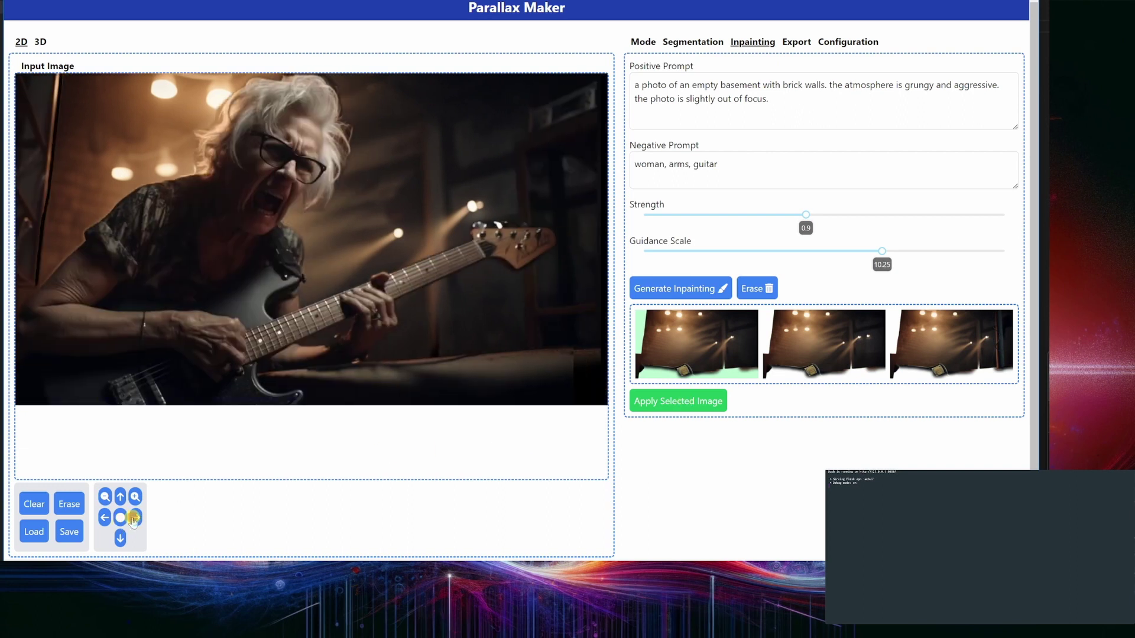
pyautogui.click(134, 520)
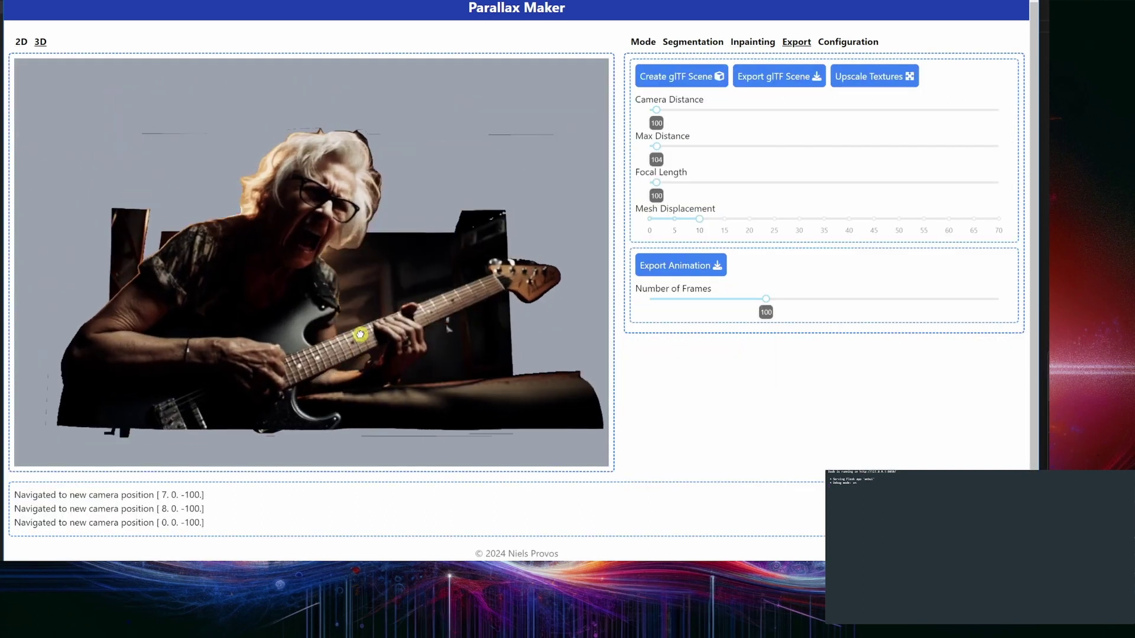
# - Orbit the layered 3D scene, then paint and erase a trial mask along the guitarist slice's top
pyautogui.moveTo(367, 362)
pyautogui.mouseDown()
pyautogui.moveTo(424, 383)
pyautogui.moveTo(347, 363)
pyautogui.mouseUp()
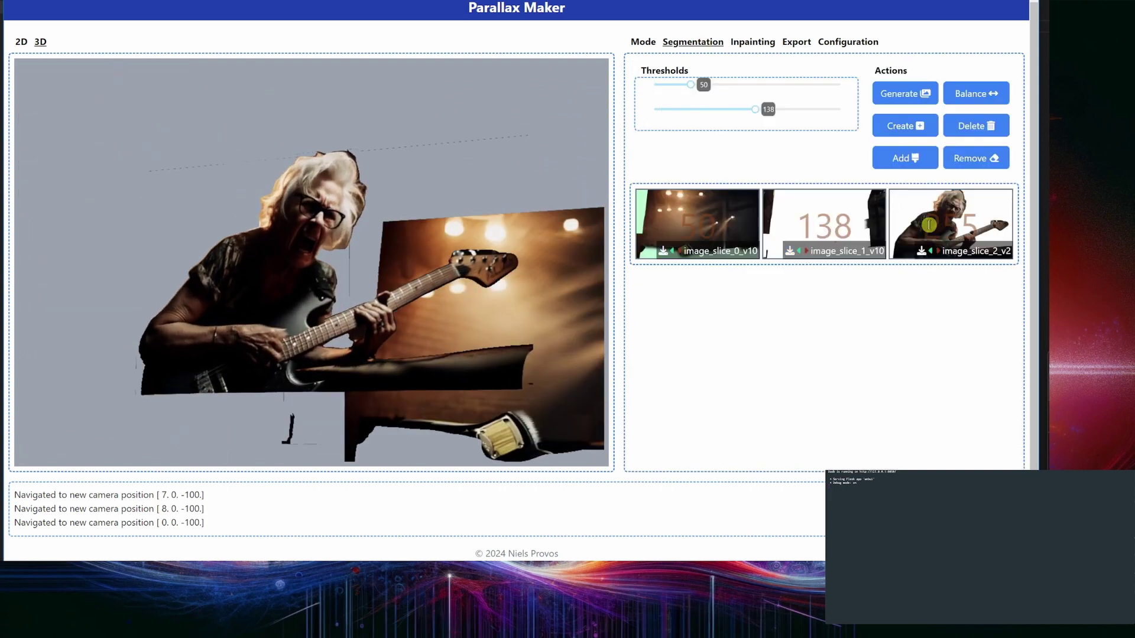
pyautogui.click(915, 238)
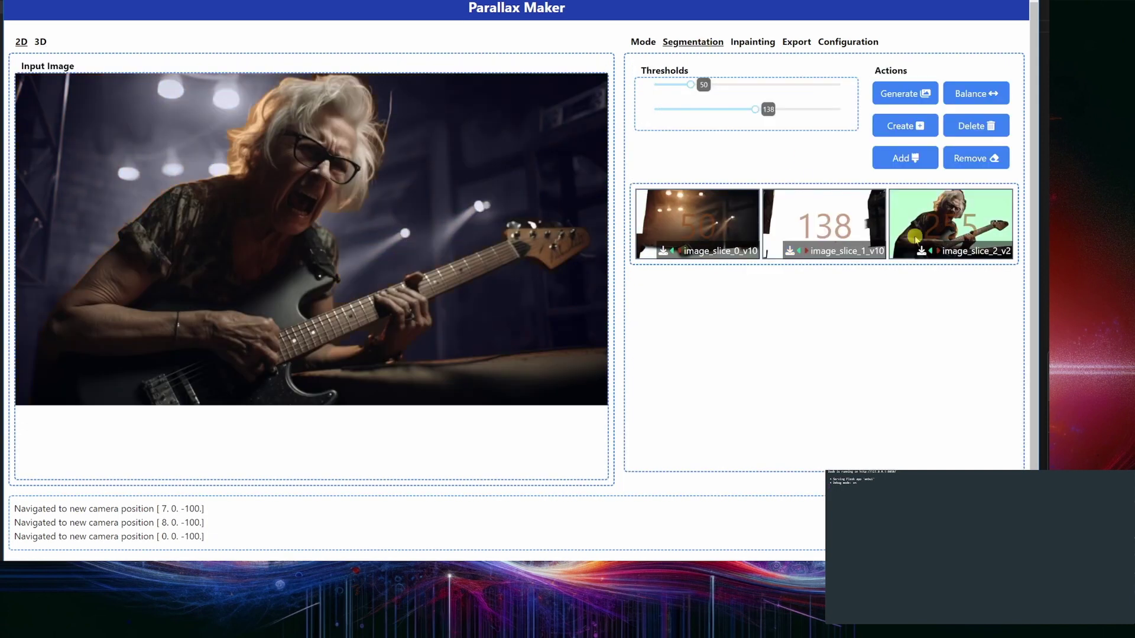
pyautogui.click(765, 45)
pyautogui.moveTo(213, 82)
pyautogui.mouseDown()
pyautogui.moveTo(451, 77)
pyautogui.moveTo(385, 83)
pyautogui.mouseUp()
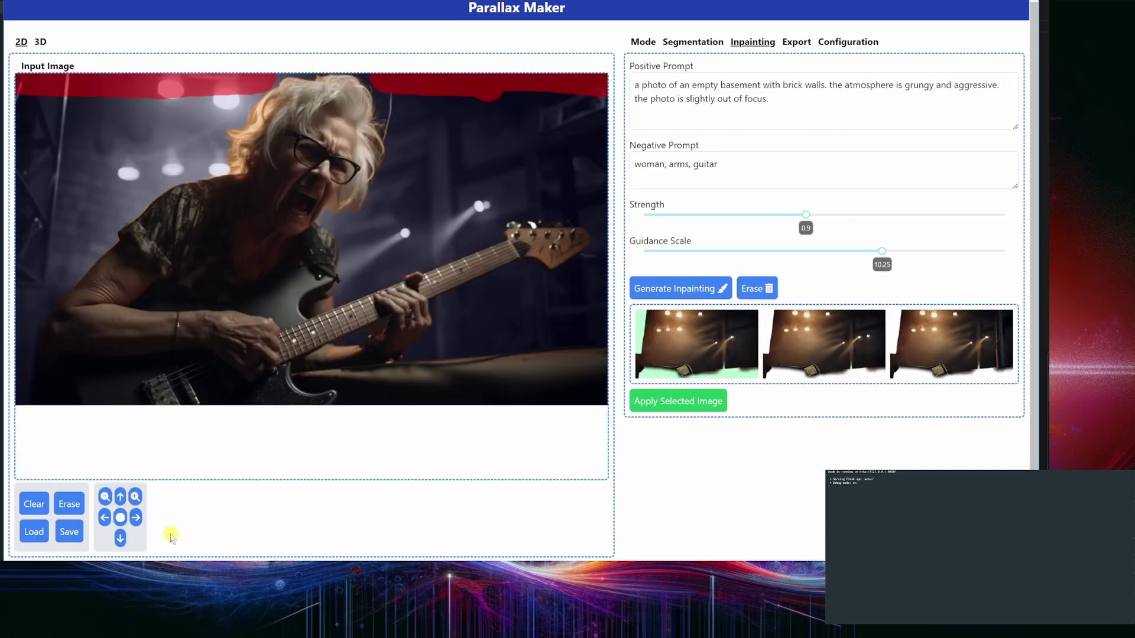
pyautogui.click(757, 288)
pyautogui.click(106, 519)
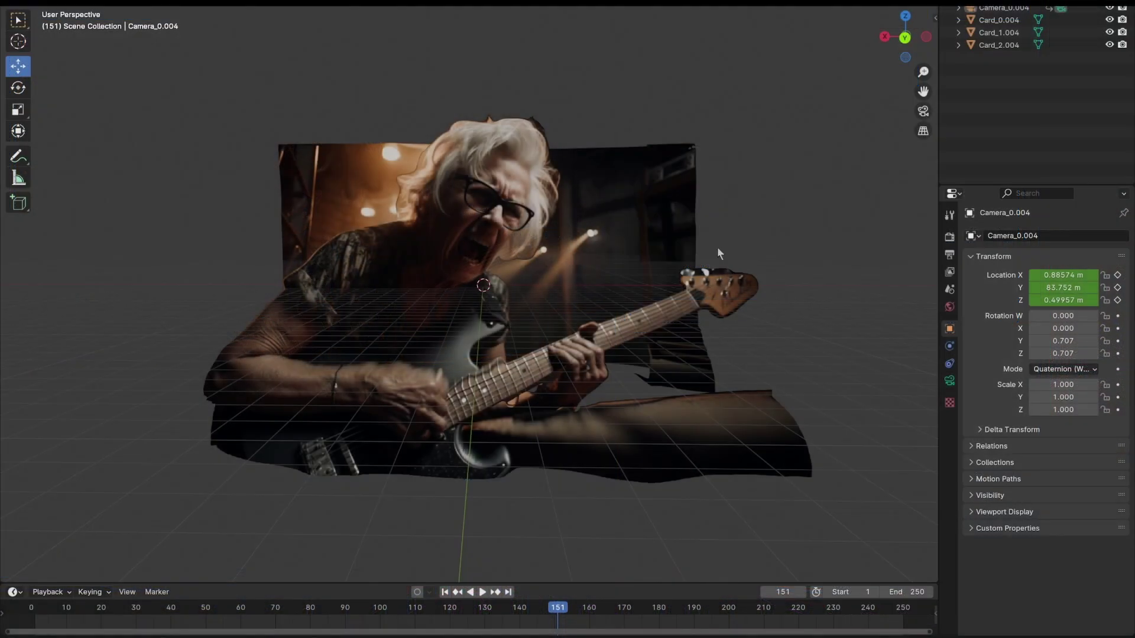
# - View the imported guitarist scene through its camera and play the animation from frame 1
pyautogui.scroll(2, 698, 249)
pyautogui.moveTo(682, 247); pyautogui.dragTo(745, 254)
pyautogui.click(923, 111)
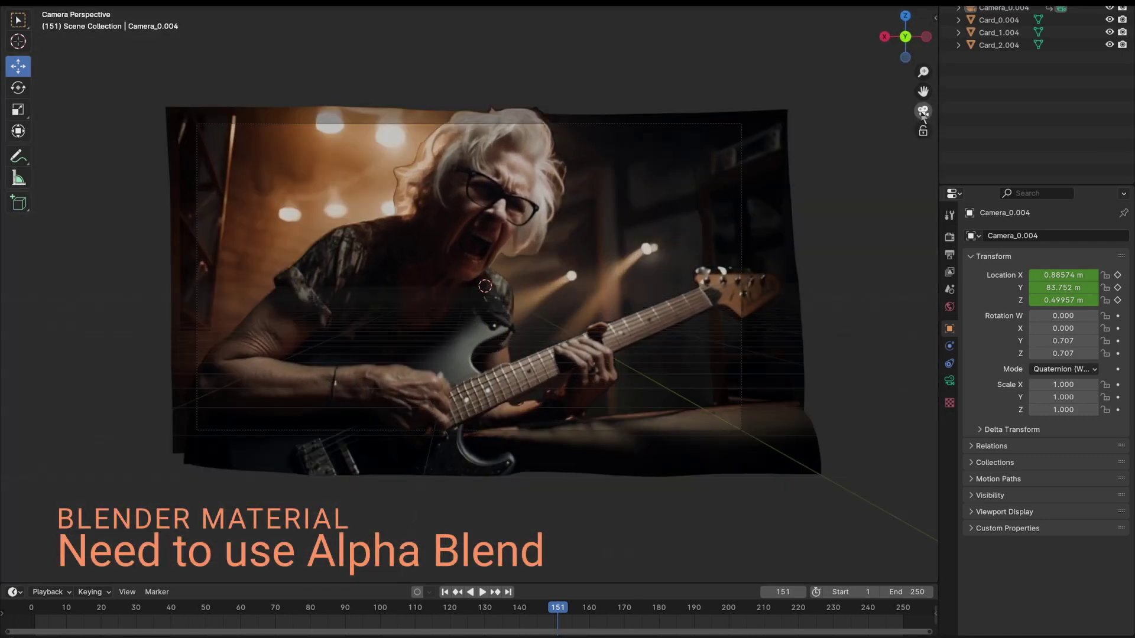
pyautogui.click(445, 593)
pyautogui.click(484, 592)
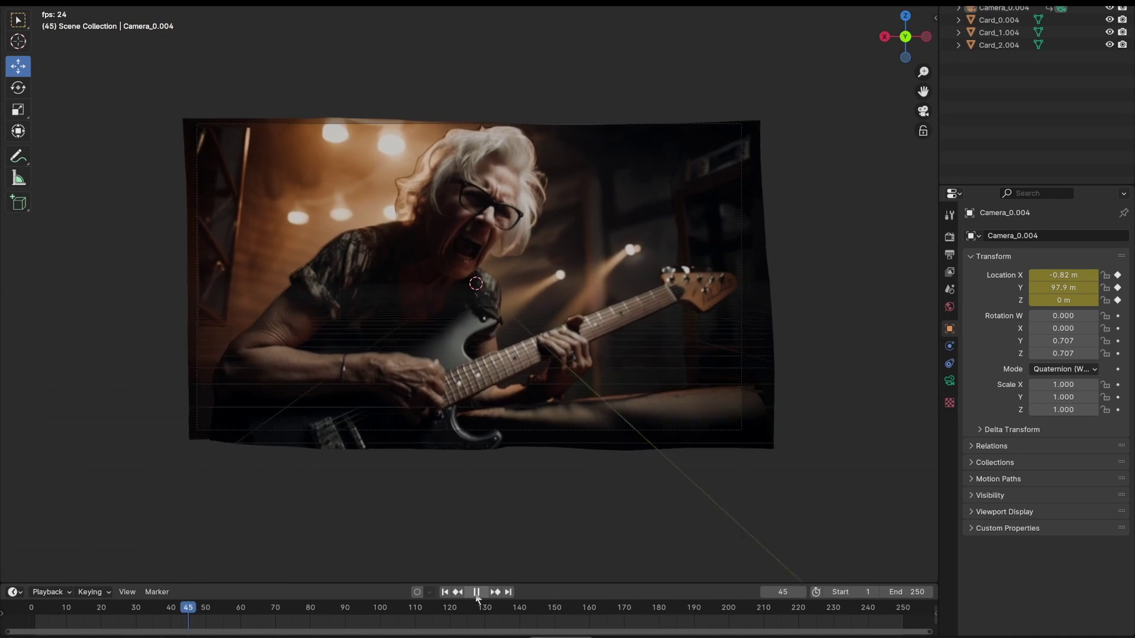
pyautogui.click(477, 592)
# - Set Camera_0.004's field of view to 10.5° and scrub the timeline toward the last frame
pyautogui.click(999, 8)
pyautogui.click(950, 382)
pyautogui.moveTo(1070, 295)
pyautogui.mouseDown()
pyautogui.moveTo(1050, 295)
pyautogui.moveTo(1073, 295)
pyautogui.mouseUp()
pyautogui.click(950, 329)
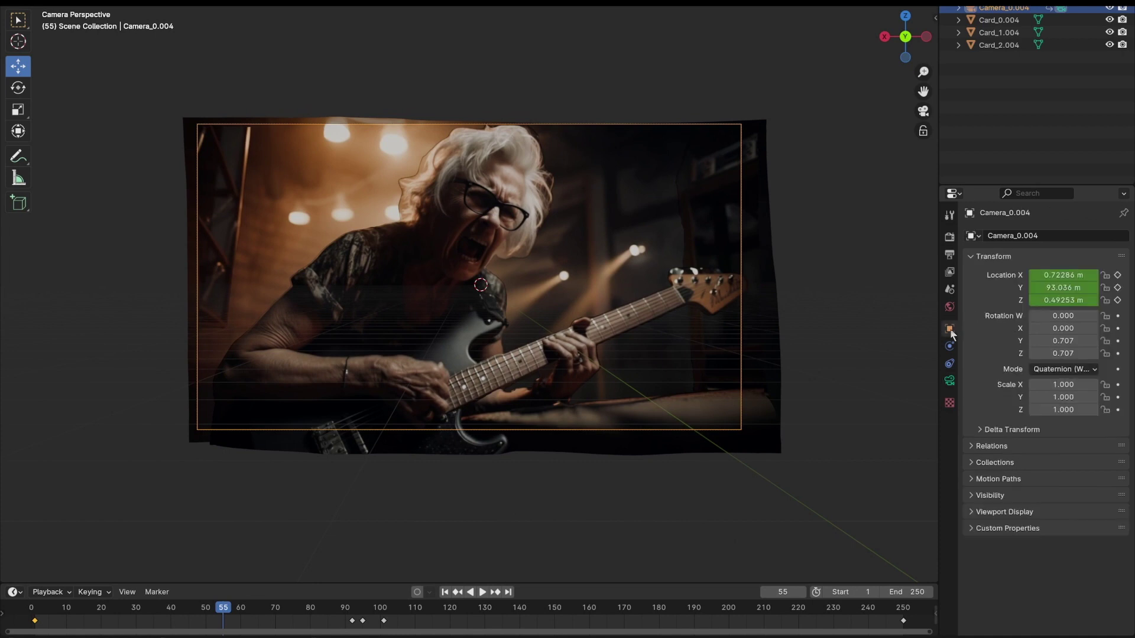
pyautogui.moveTo(347, 615); pyautogui.dragTo(37, 593)
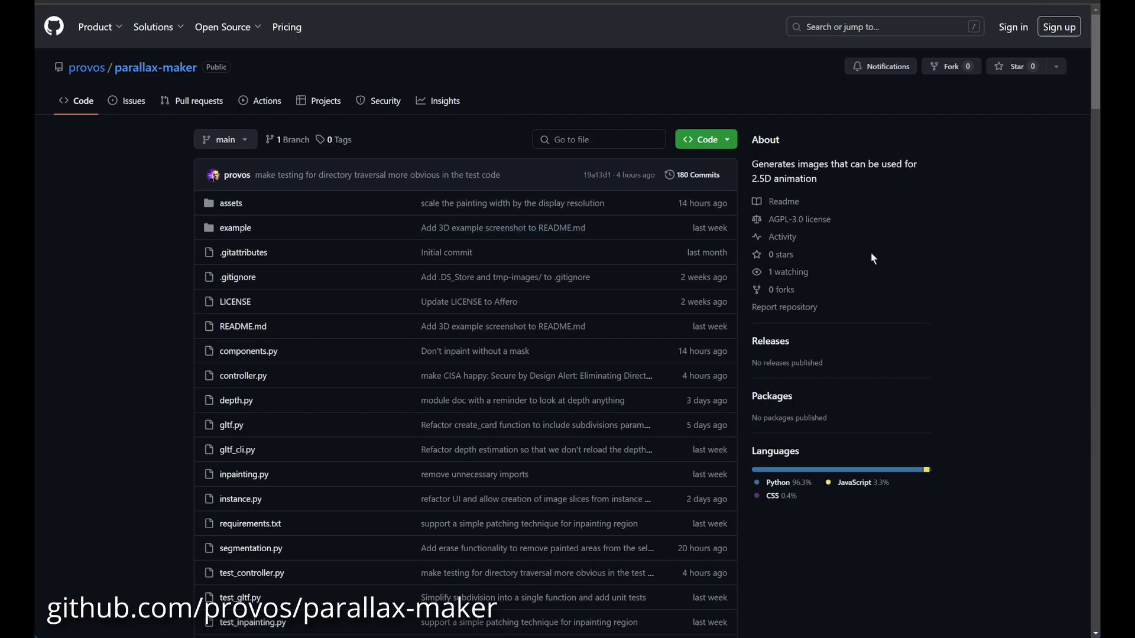
# - Check the Code dropdown, then scroll down to the README's 2.5D parallax example animation
pyautogui.click(726, 141)
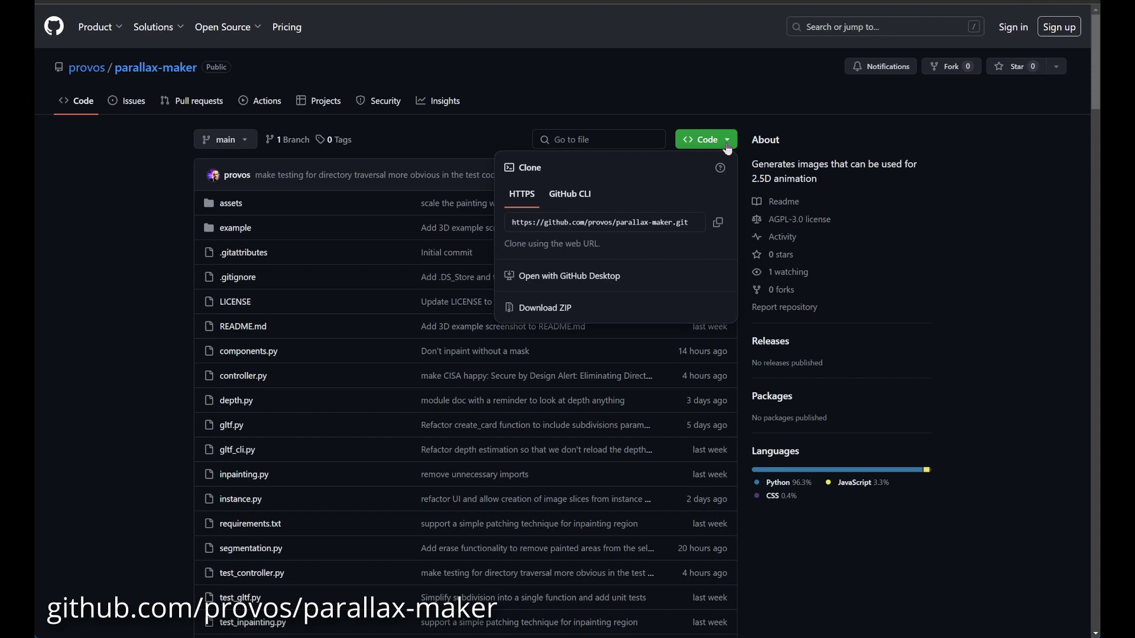
pyautogui.click(727, 148)
pyautogui.scroll(-10, 778, 273)
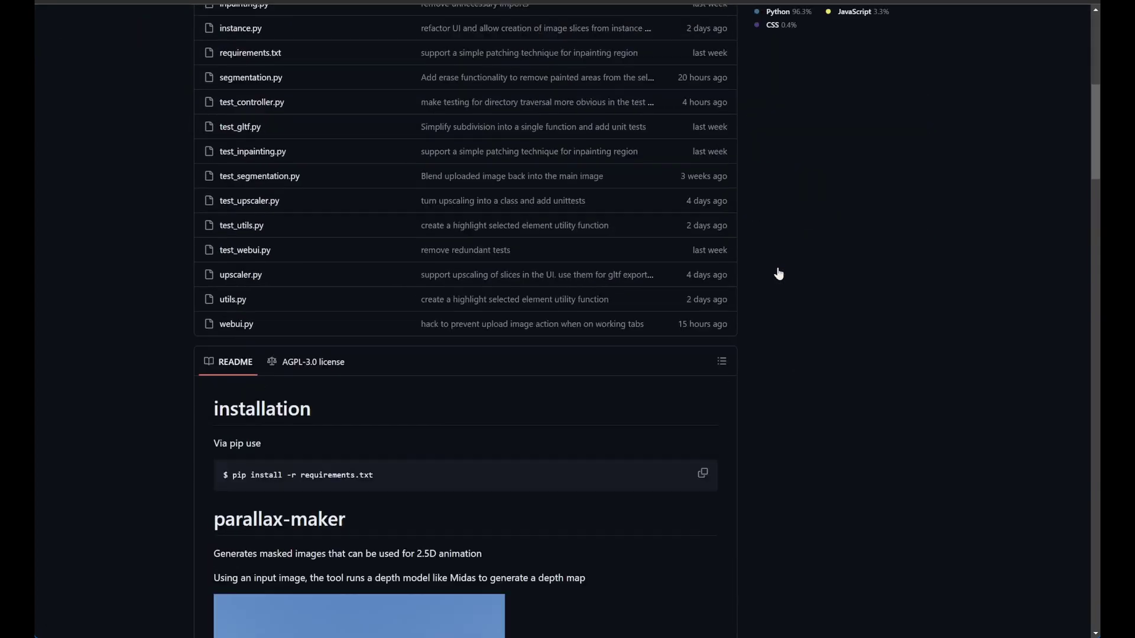
pyautogui.scroll(-7, 779, 274)
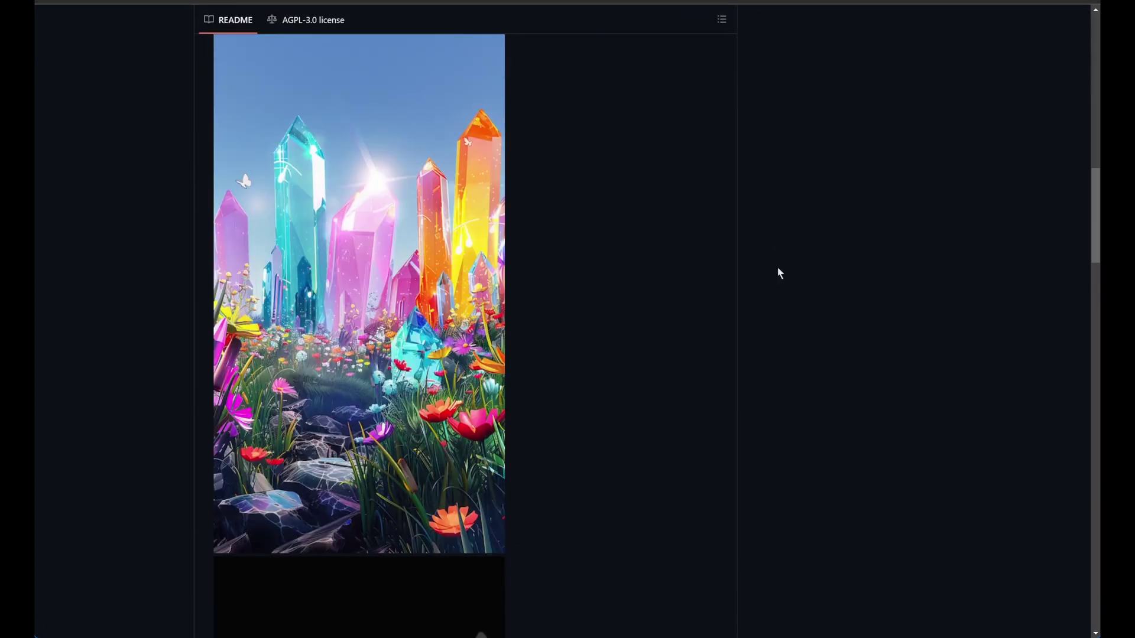
pyautogui.scroll(-15, 778, 273)
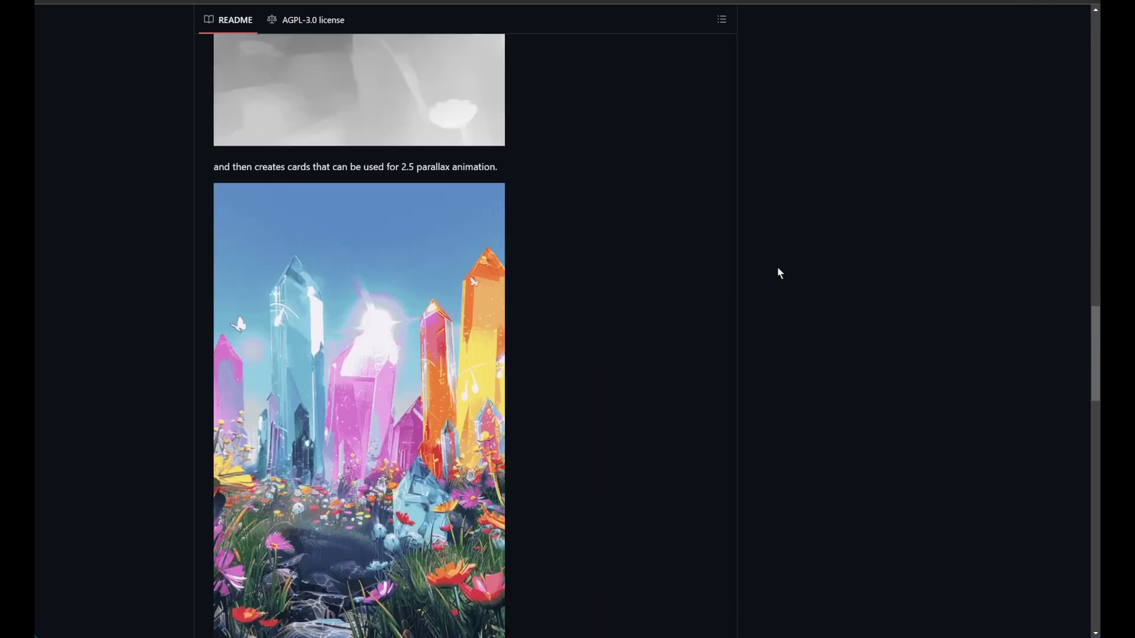
pyautogui.scroll(-2, 778, 272)
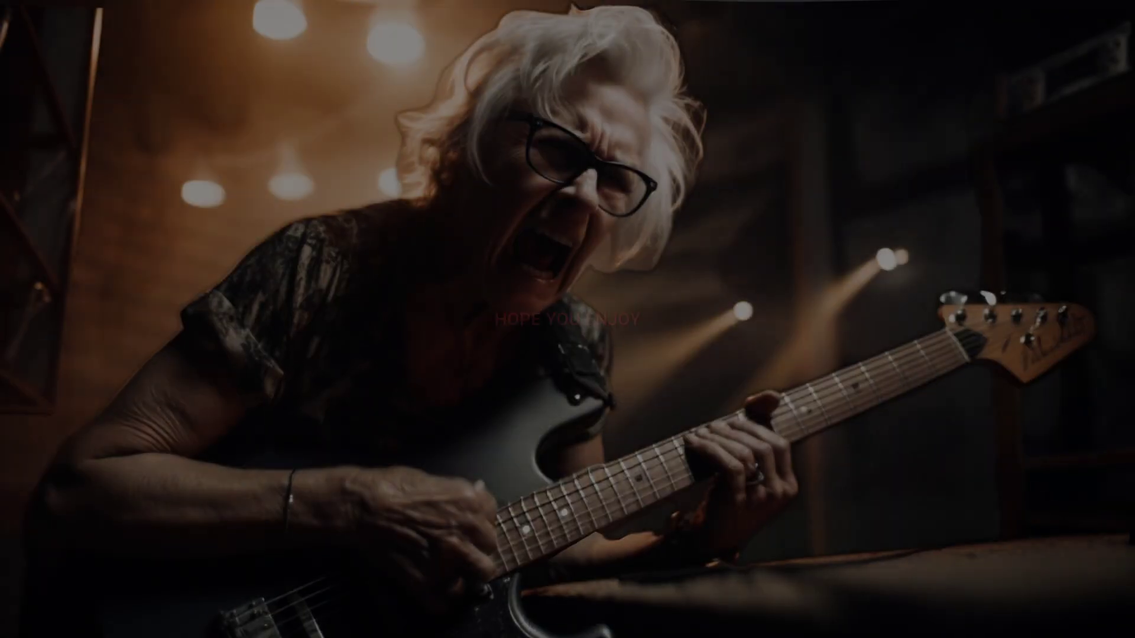